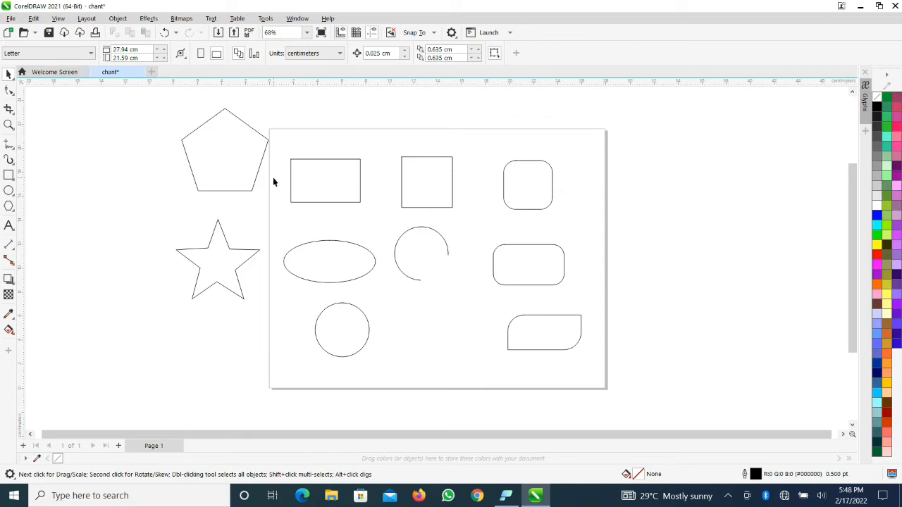
Select the pentagon by its outline and with a selection marquee, and move it to about X -10.2 cm, Y 20.2 cm
click(257, 133)
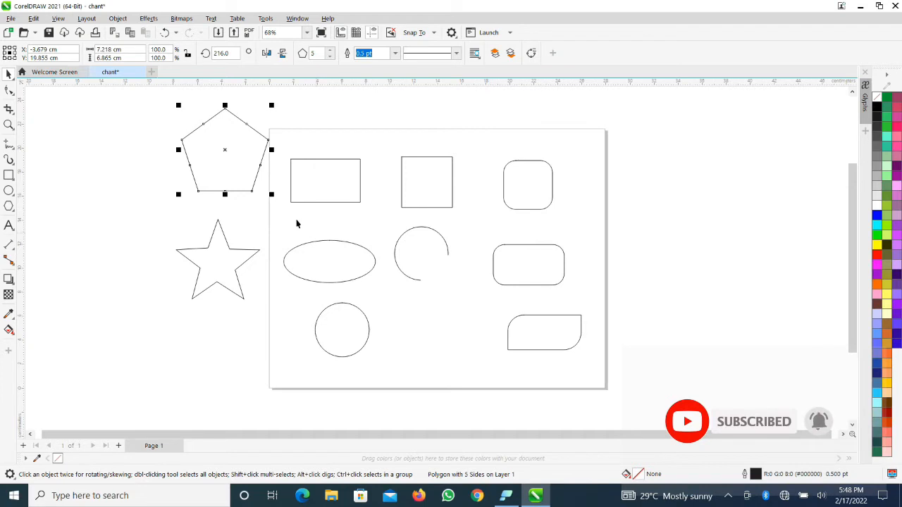
click(315, 146)
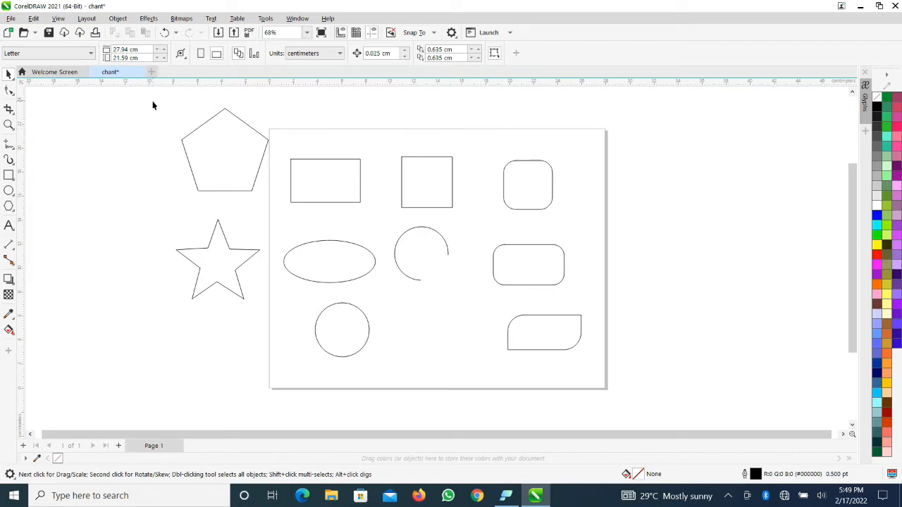
drag(156, 105, 260, 162)
drag(156, 102, 268, 195)
drag(248, 152, 278, 201)
drag(278, 199, 278, 202)
drag(278, 207, 279, 207)
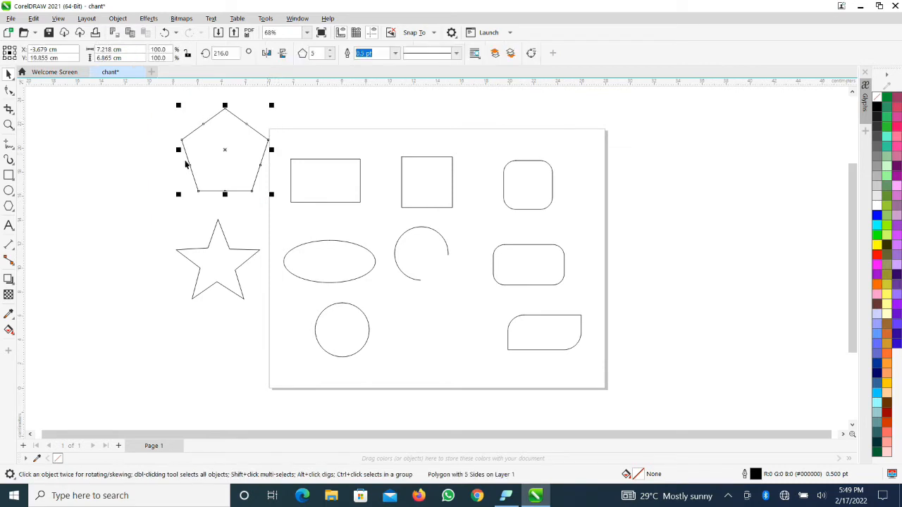
click(279, 138)
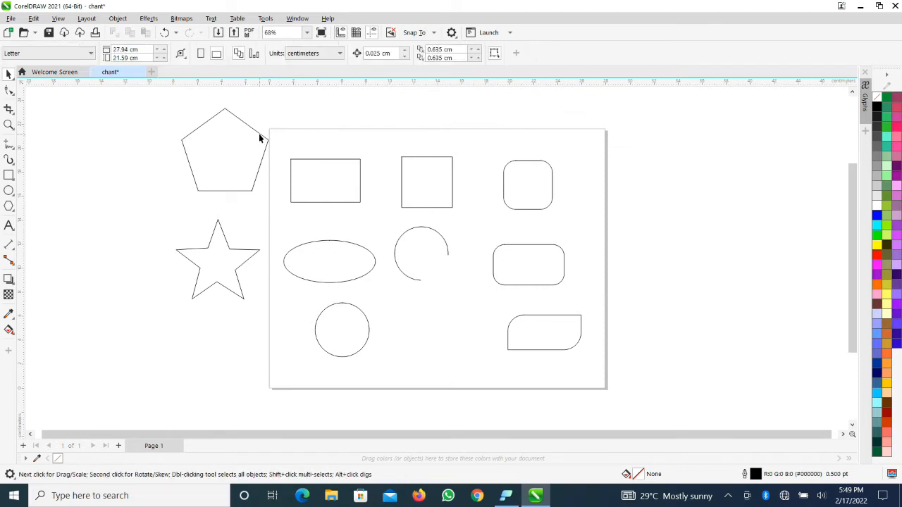
drag(259, 138, 182, 132)
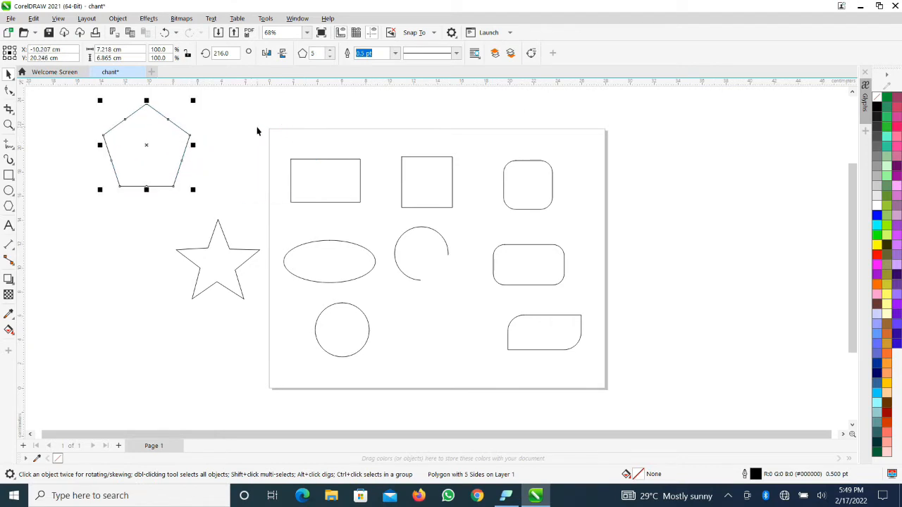
Marquee-select the sharp-cornered rectangle and the square one at a time, and clear the selection
drag(257, 129, 331, 180)
drag(379, 222, 379, 223)
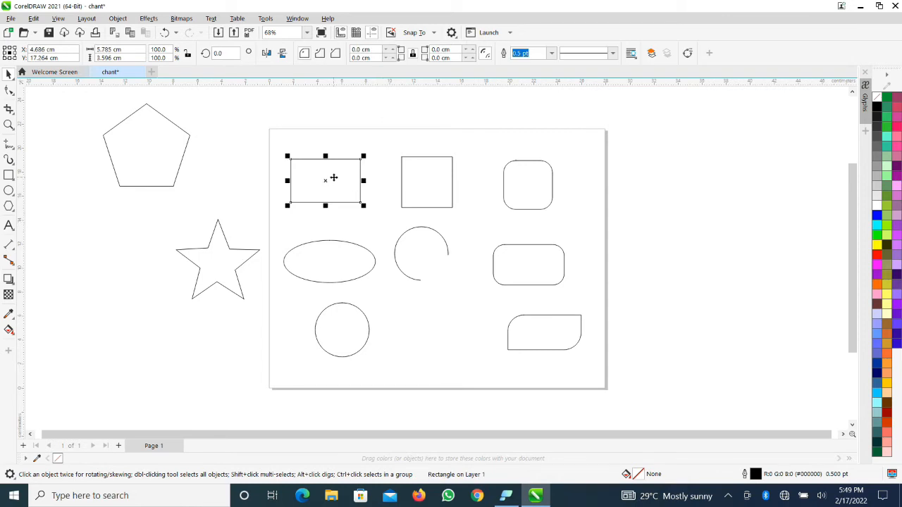
drag(387, 136, 463, 218)
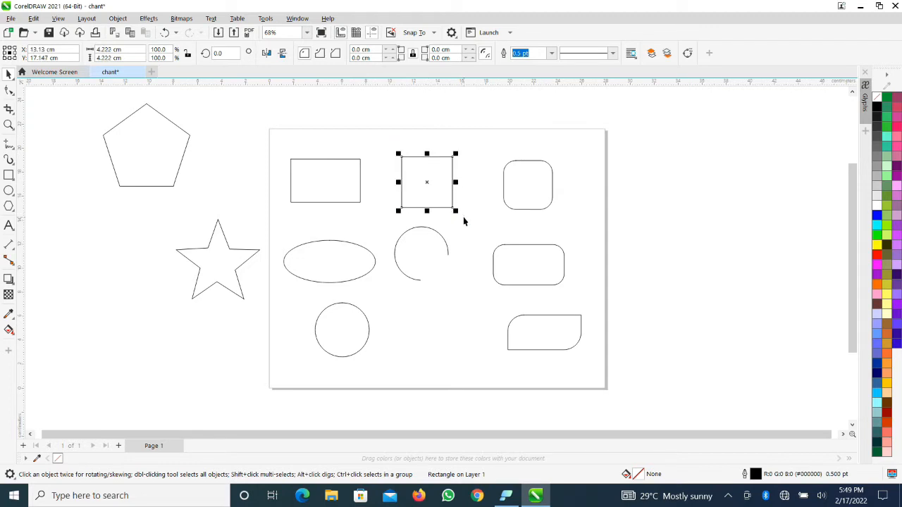
click(353, 148)
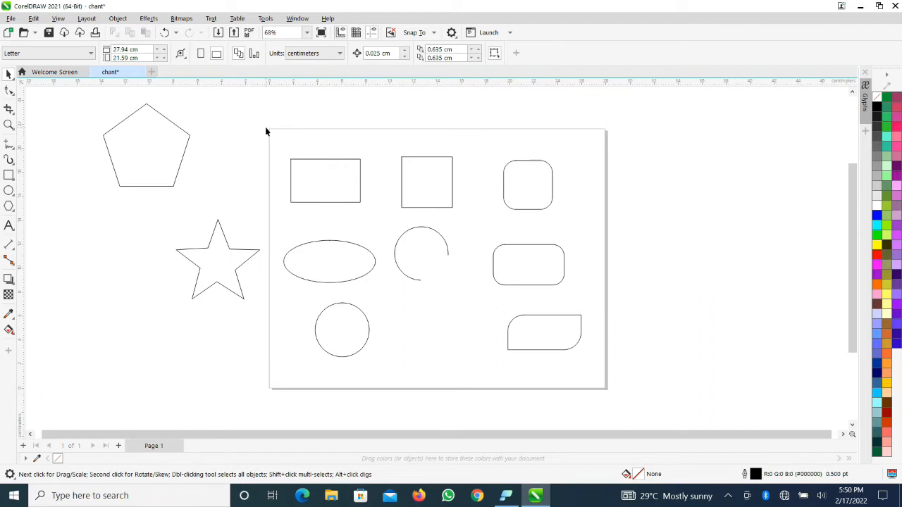
Select the rectangle and the square together, once with a marquee and once by adding to the selection, clearing it each time
drag(266, 131, 470, 226)
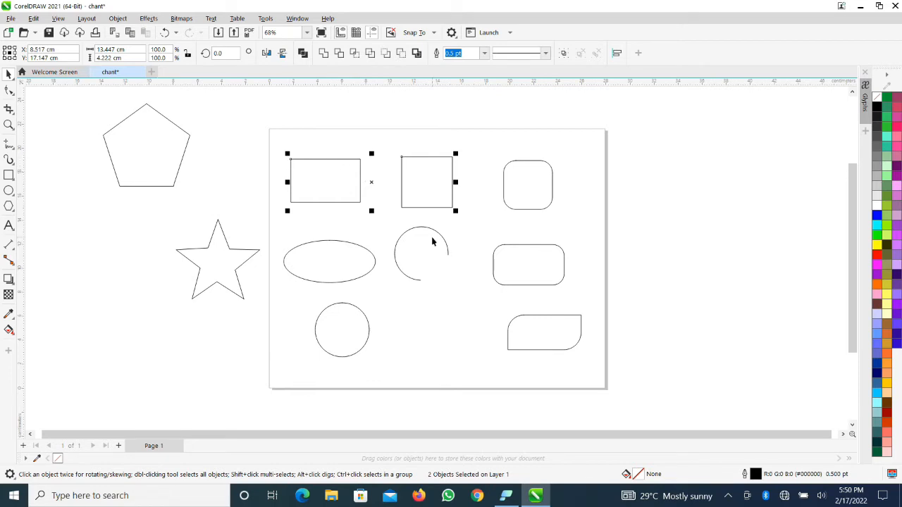
click(465, 293)
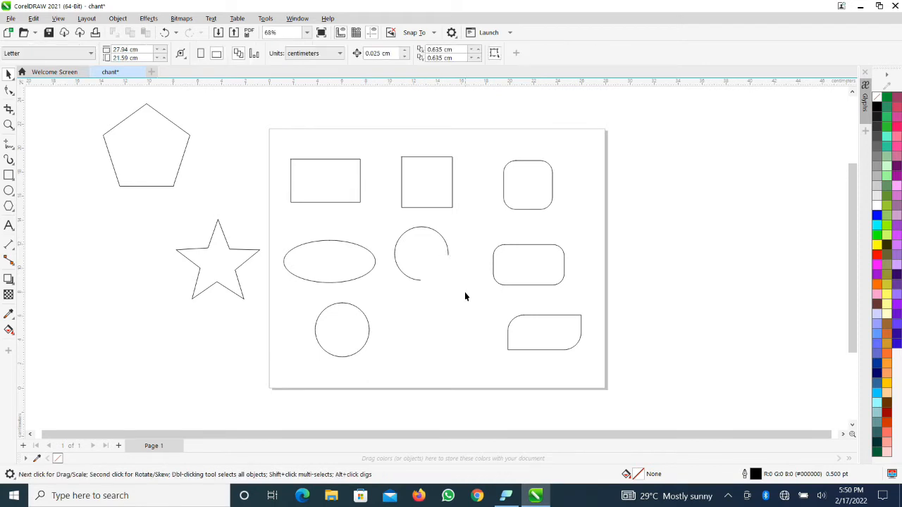
click(310, 159)
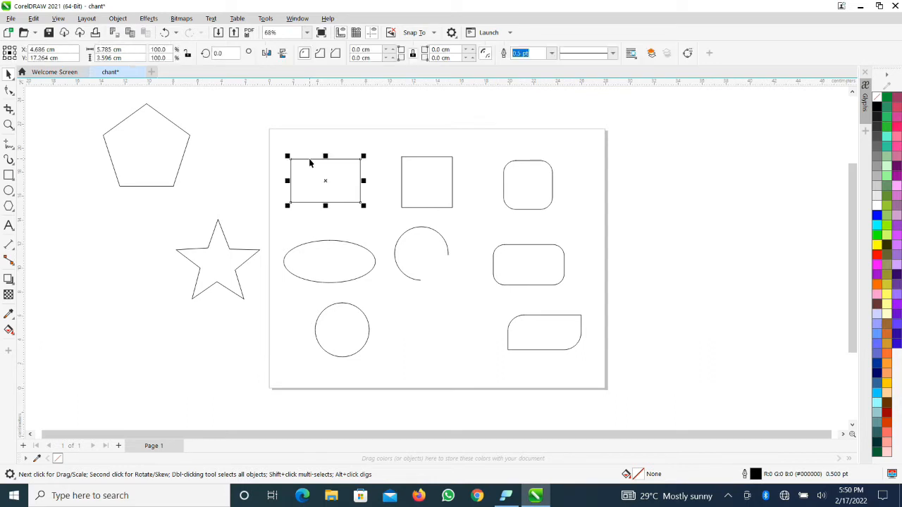
shift+click(417, 158)
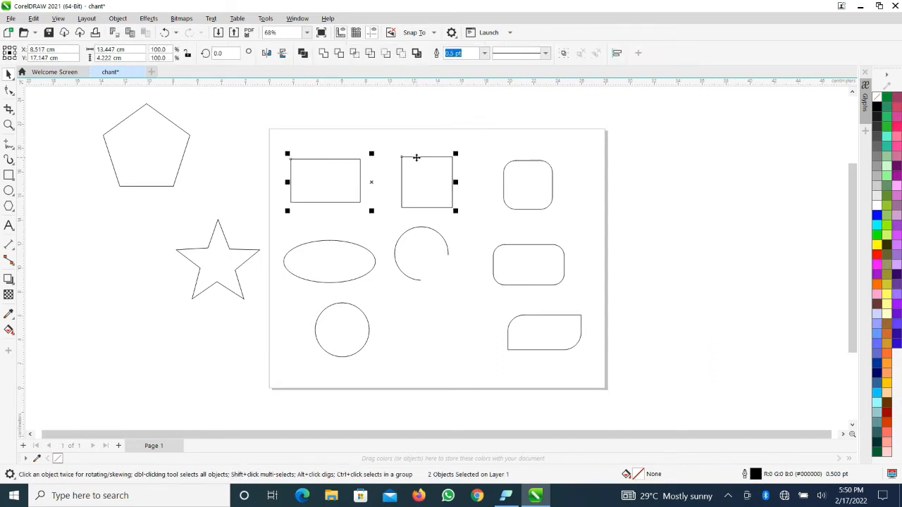
click(352, 154)
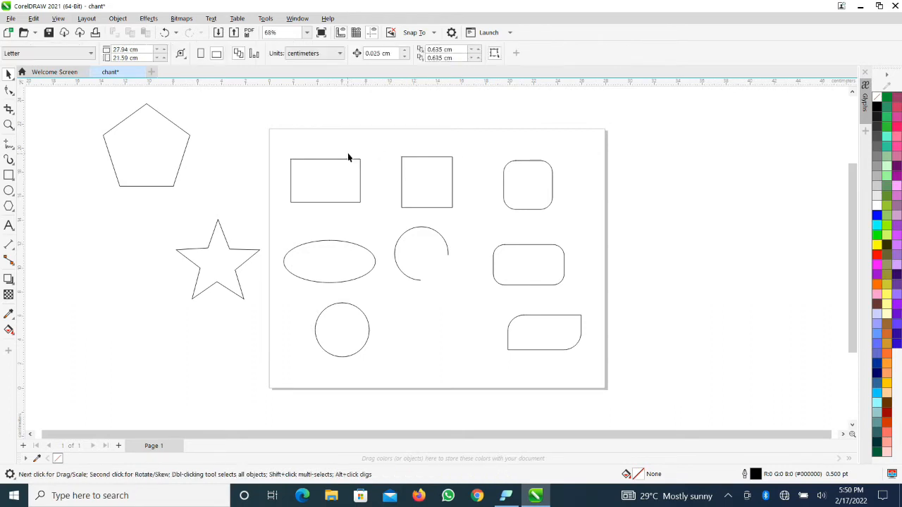
Select the sharp-cornered rectangle, the square and the ellipse together by adding each one to the selection
click(344, 160)
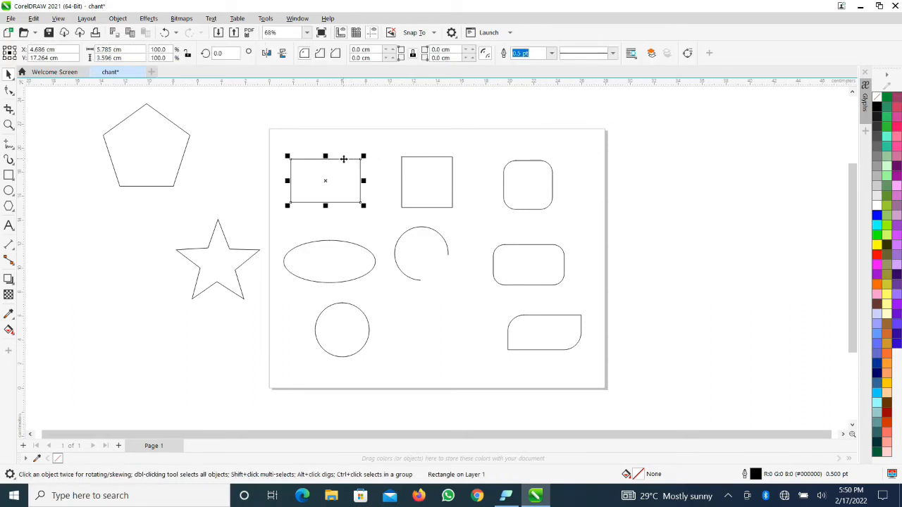
shift+click(441, 157)
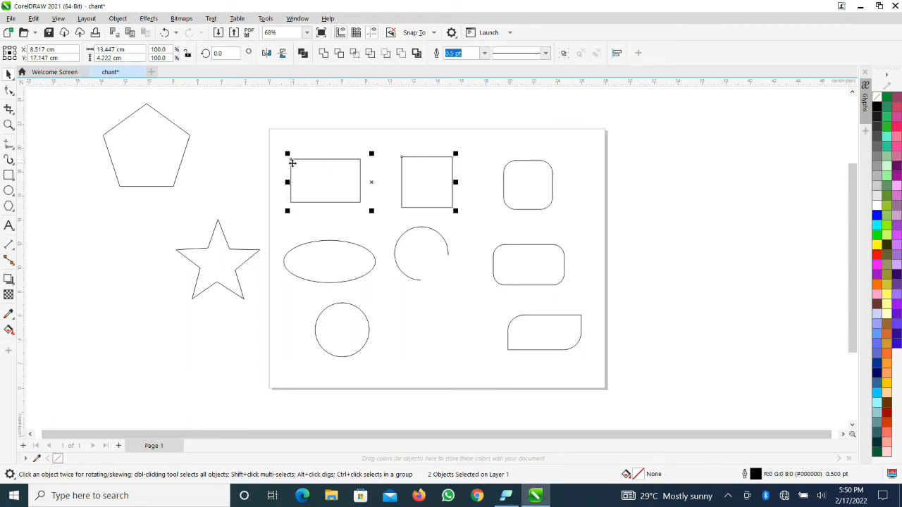
shift+click(363, 276)
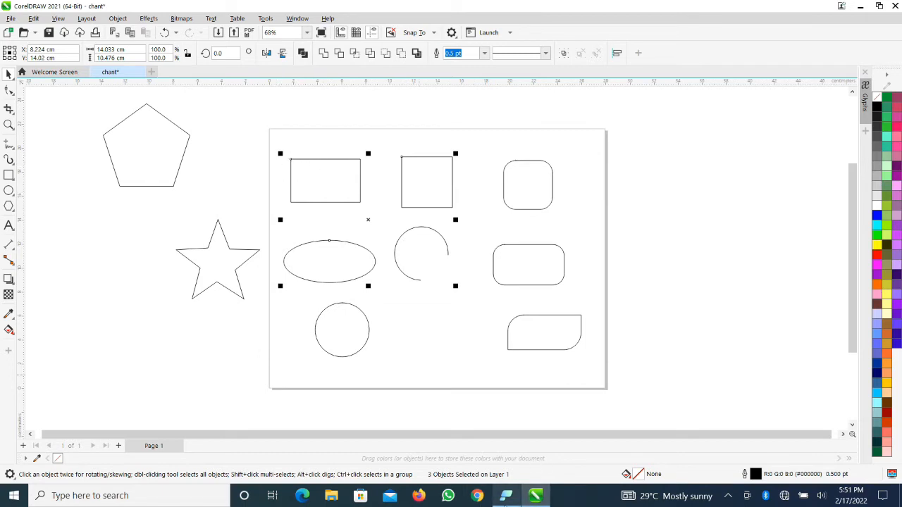
Switch to the screen annotation tool and circle the nodes of the rectangle, the square and the ellipse in light blue freehand
click(506, 496)
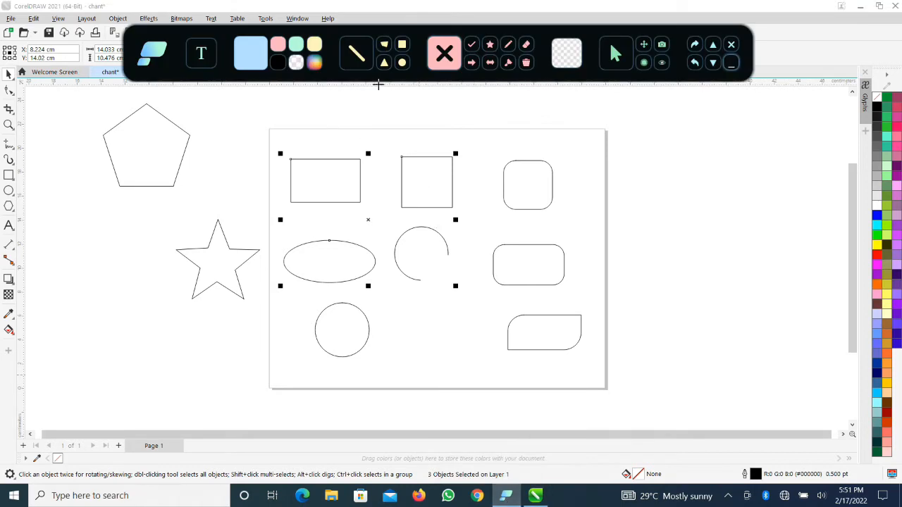
click(357, 55)
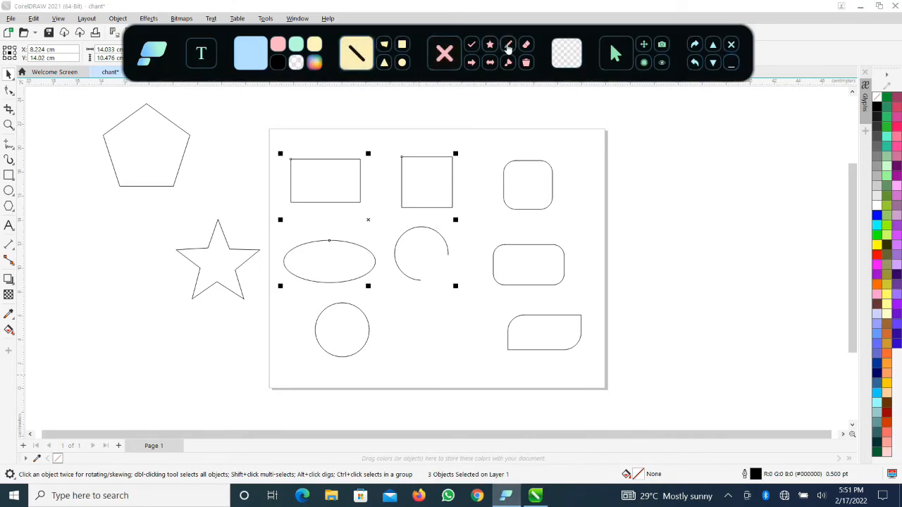
mouse_move(293, 149)
mouse_down()
mouse_move(287, 176)
mouse_move(301, 175)
mouse_move(294, 143)
mouse_up()
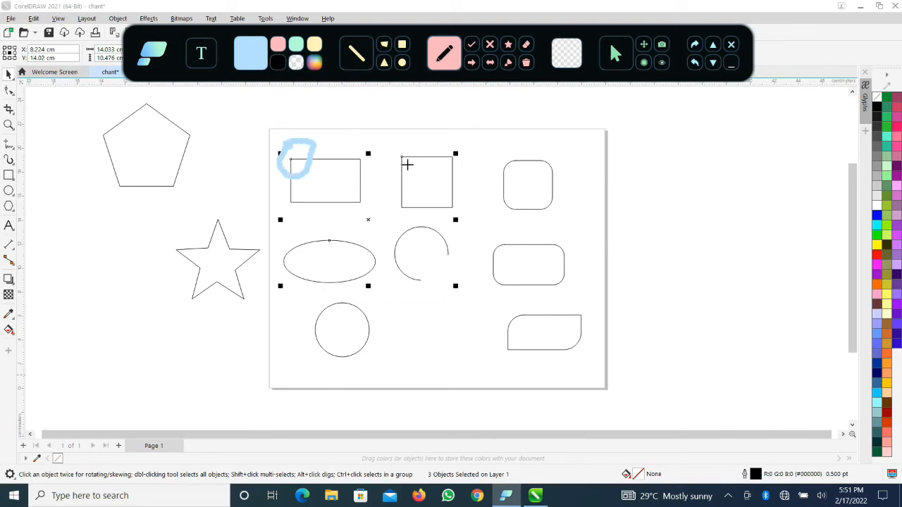
mouse_move(400, 149)
mouse_down()
mouse_move(399, 172)
mouse_move(409, 171)
mouse_move(394, 149)
mouse_up()
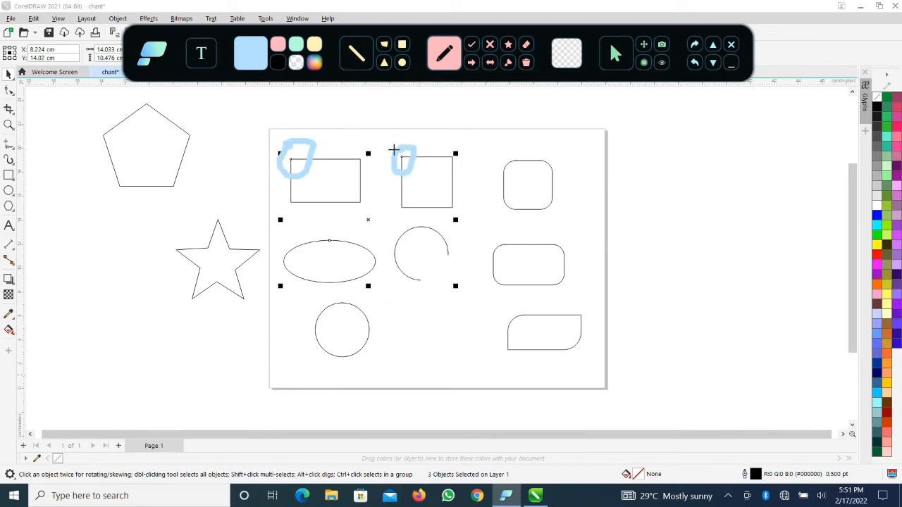
mouse_move(327, 228)
mouse_down()
mouse_move(327, 253)
mouse_move(336, 254)
mouse_move(345, 235)
mouse_move(321, 229)
mouse_up()
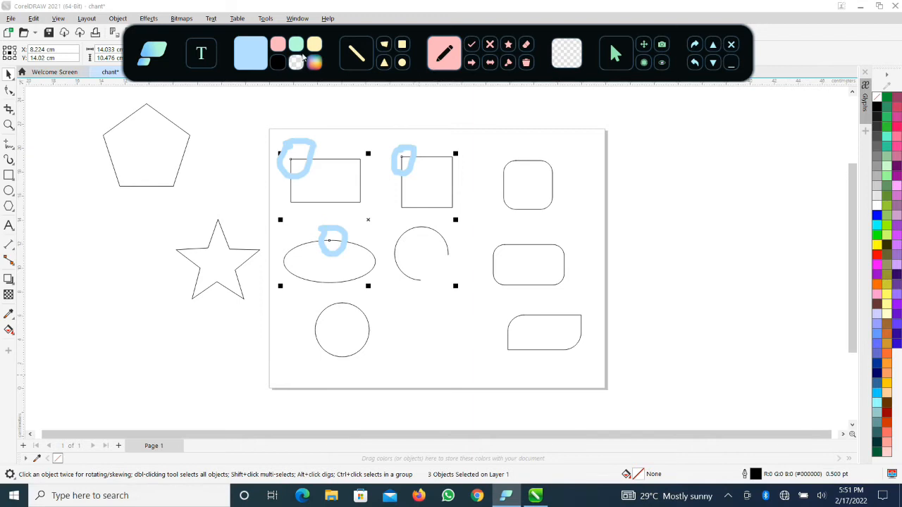
Circle the eight handles around the three selected shapes in light green freehand
click(298, 48)
mouse_move(452, 277)
mouse_down()
mouse_move(451, 289)
mouse_move(463, 280)
mouse_up()
mouse_move(455, 211)
mouse_down()
mouse_move(460, 224)
mouse_move(459, 212)
mouse_up()
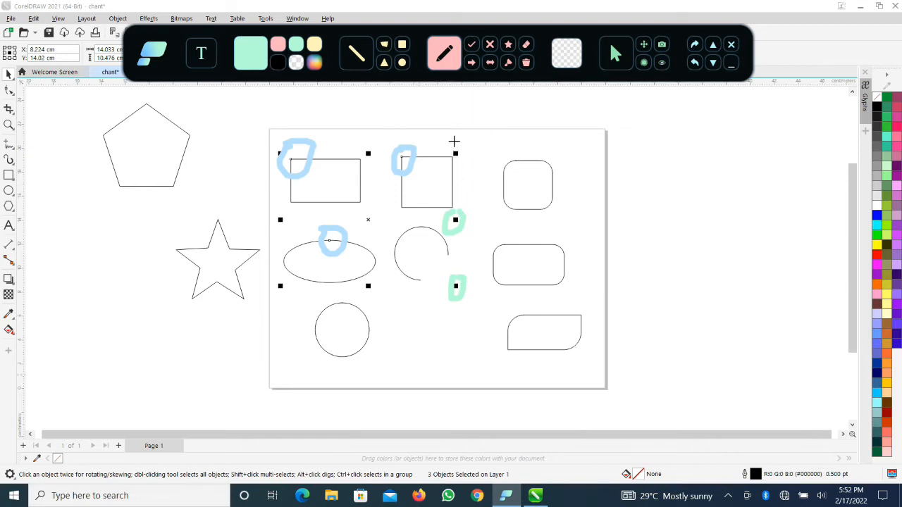
mouse_move(455, 141)
mouse_down()
mouse_move(459, 162)
mouse_move(453, 149)
mouse_up()
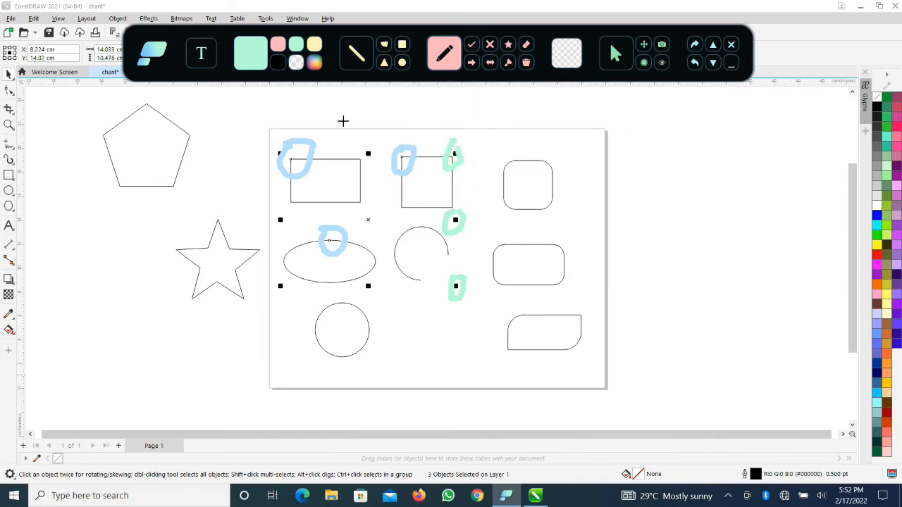
drag(364, 143, 379, 143)
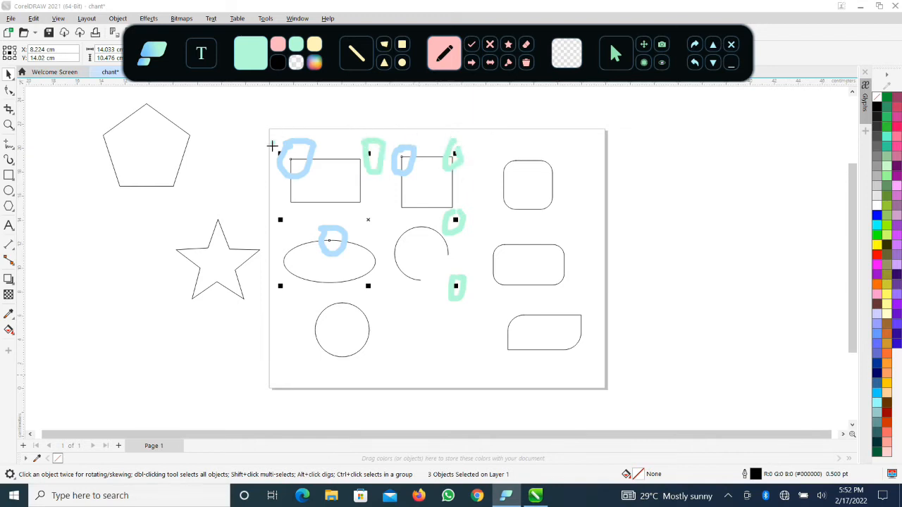
drag(274, 147, 276, 141)
mouse_move(278, 216)
mouse_down()
mouse_move(288, 212)
mouse_move(285, 232)
mouse_up()
mouse_move(272, 262)
mouse_down()
mouse_move(287, 289)
mouse_move(286, 272)
mouse_up()
mouse_move(362, 278)
mouse_down()
mouse_move(376, 282)
mouse_move(372, 271)
mouse_up()
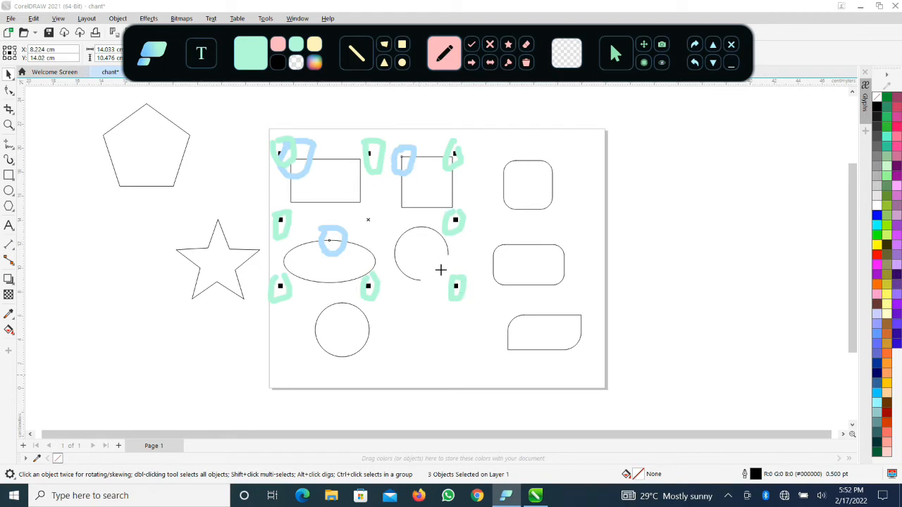
Clear all the screen annotations and return to the CorelDRAW drawing
click(526, 63)
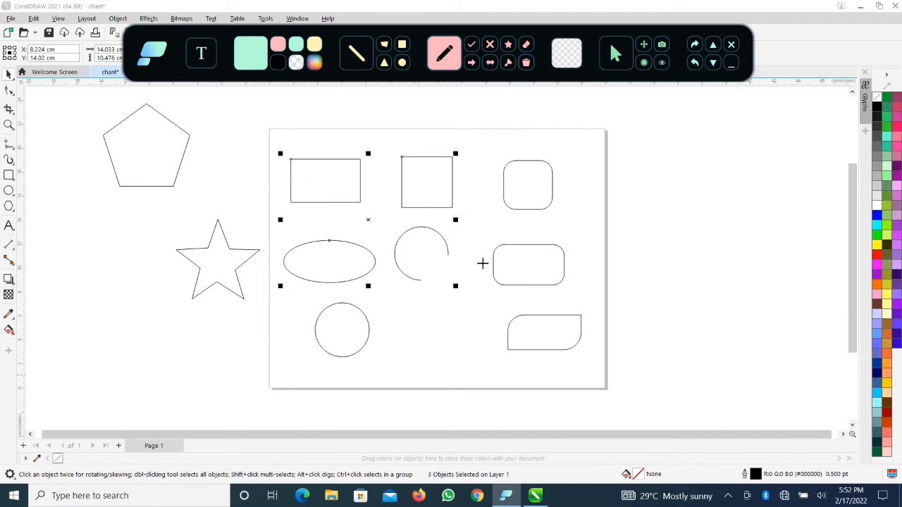
click(733, 65)
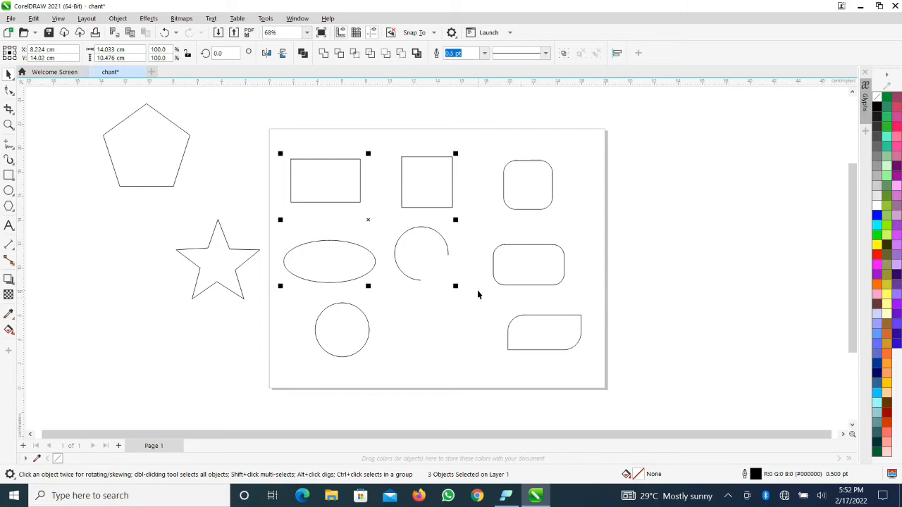
Move the selected rectangle, square and ellipse off the page to about X 38.2 cm, Y 14.7 cm, and clear the selection
drag(416, 177, 779, 176)
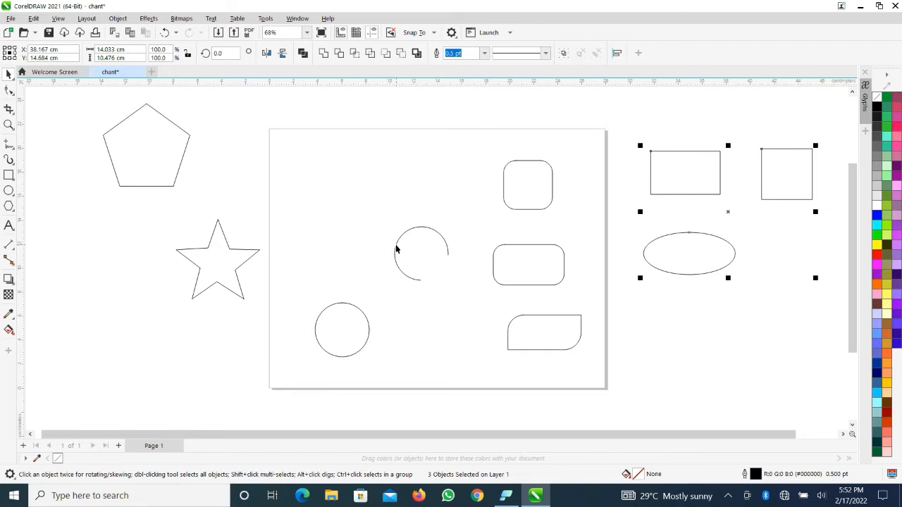
click(417, 179)
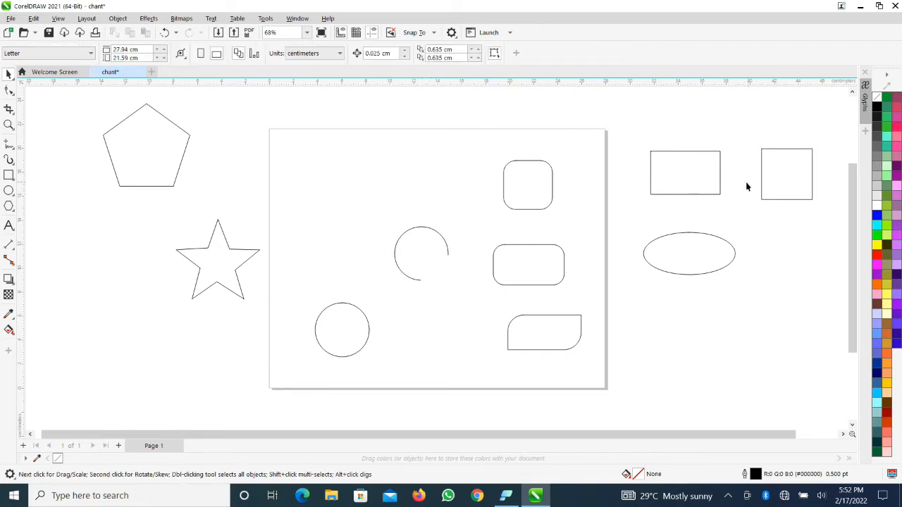
Try marquee-selecting the shapes to the right of the page without fully enclosing the square, and clear the selection
drag(612, 117, 804, 338)
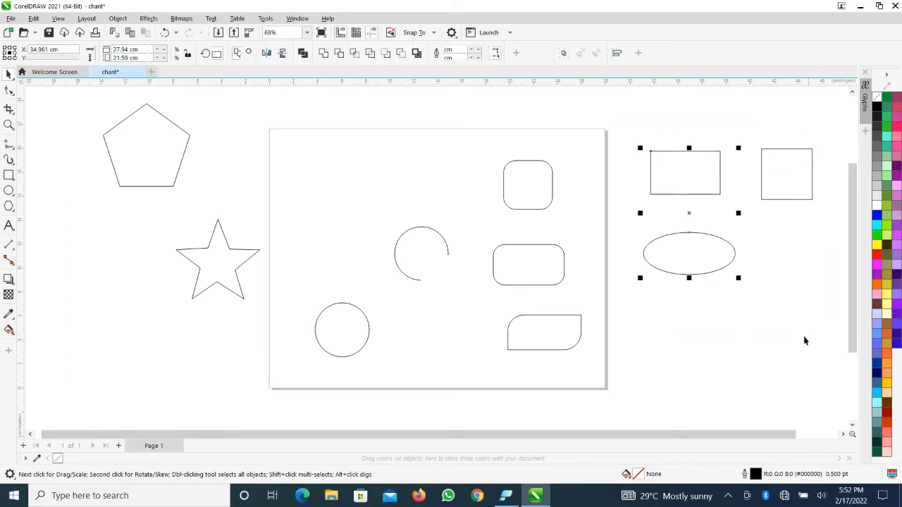
drag(605, 111, 801, 292)
drag(713, 199, 458, 188)
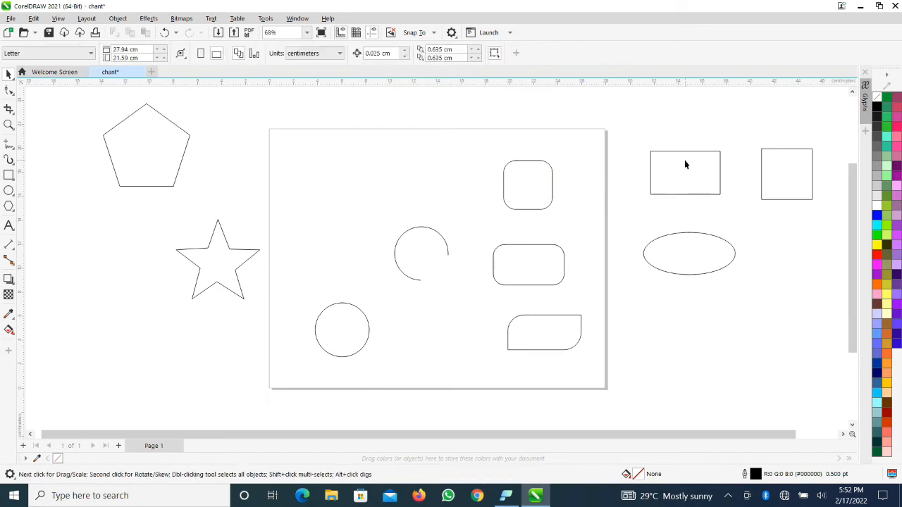
drag(627, 131, 788, 339)
drag(610, 106, 719, 349)
click(621, 212)
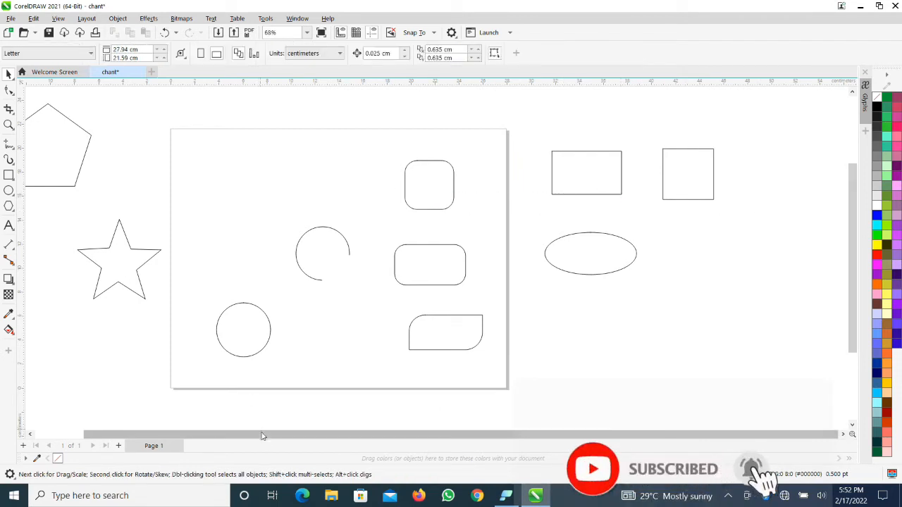
Select all objects in the drawing at once, and clear the selection
drag(267, 435, 257, 437)
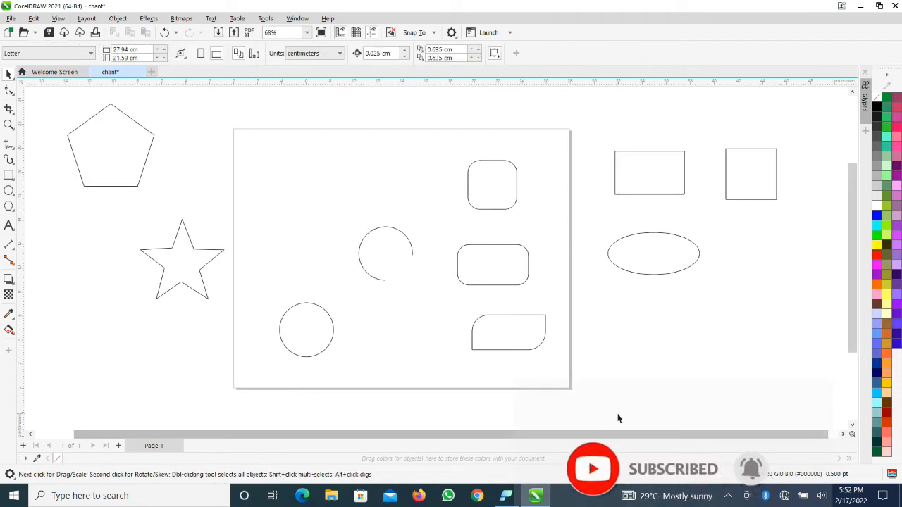
key(ctrl+a)
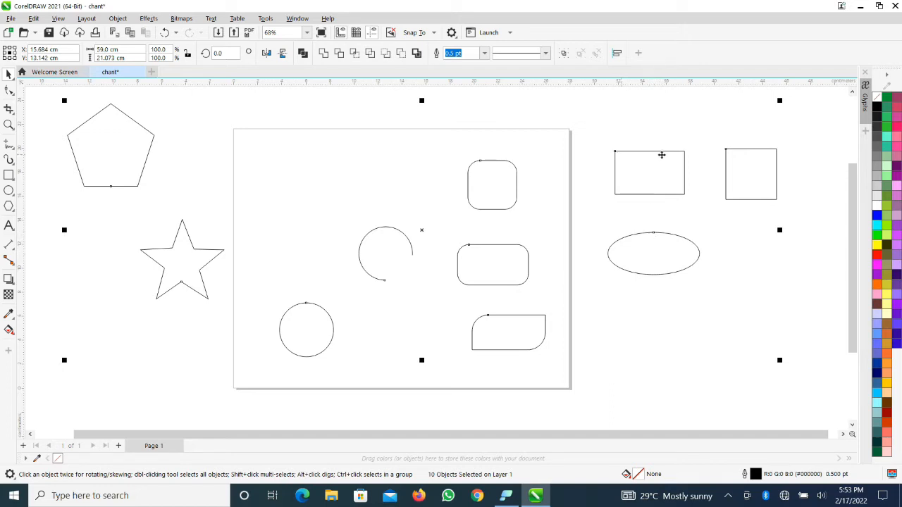
click(621, 341)
Select all objects in the drawing with the Select All Objects command, and clear the selection
click(34, 18)
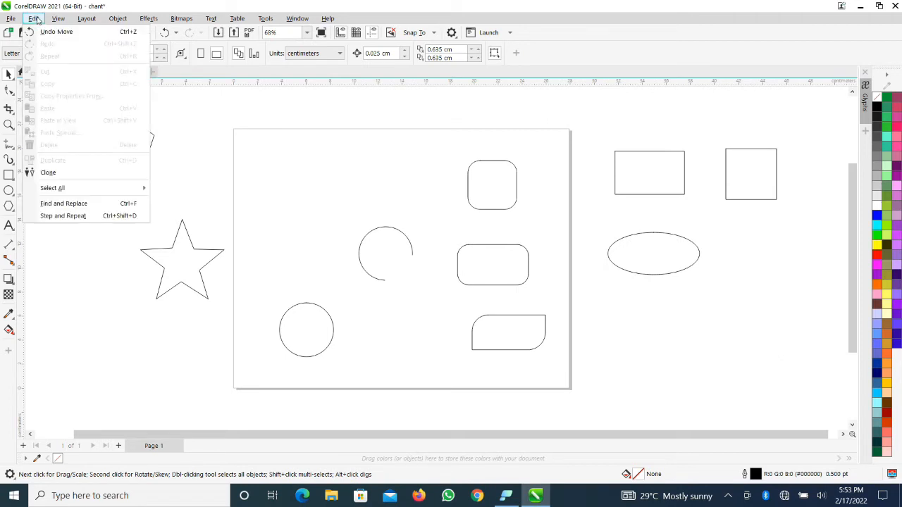
mouse_move(57, 21)
mouse_move(90, 191)
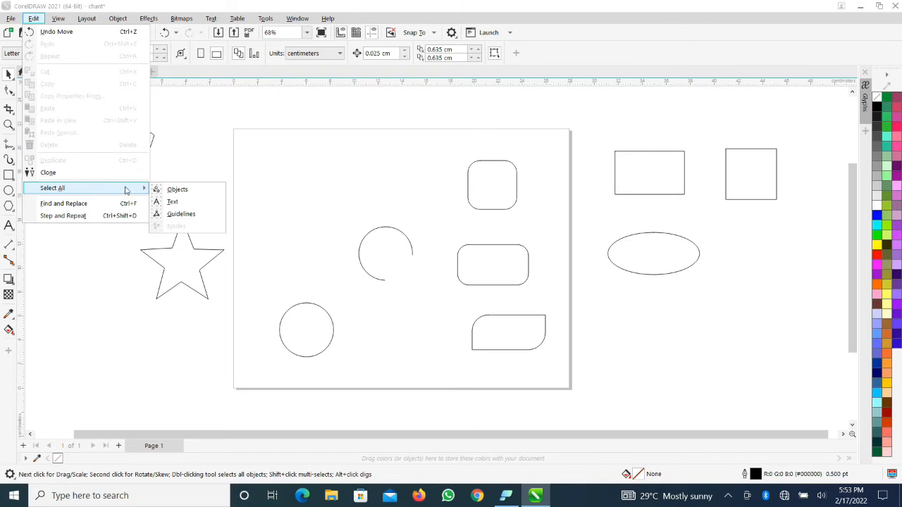
click(178, 190)
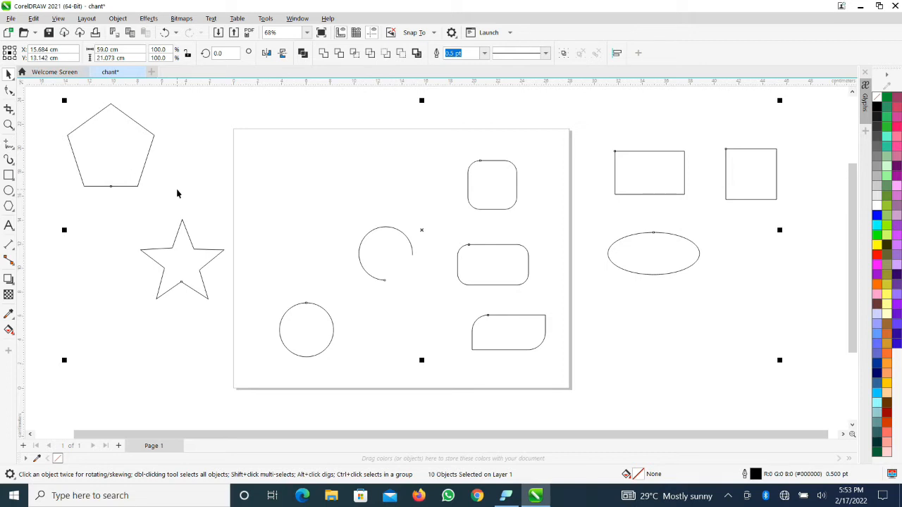
click(323, 188)
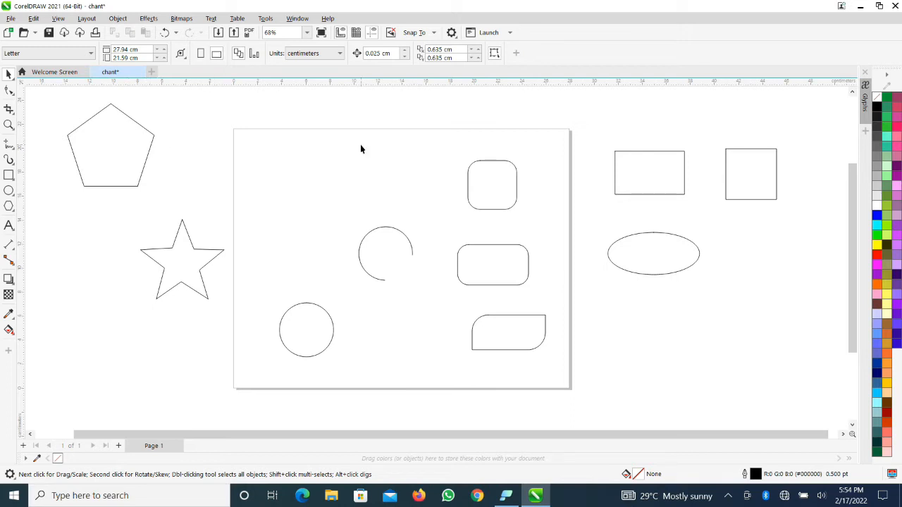
Move the square from outside the page to about X 5.0 cm, Y 19.0 cm, and show its rotate and skew handles
drag(767, 185, 308, 167)
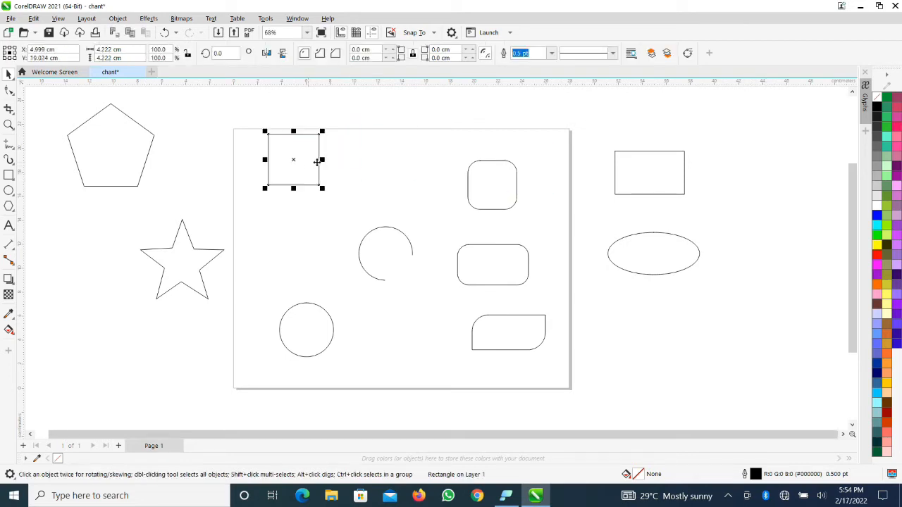
click(386, 171)
click(303, 166)
click(304, 165)
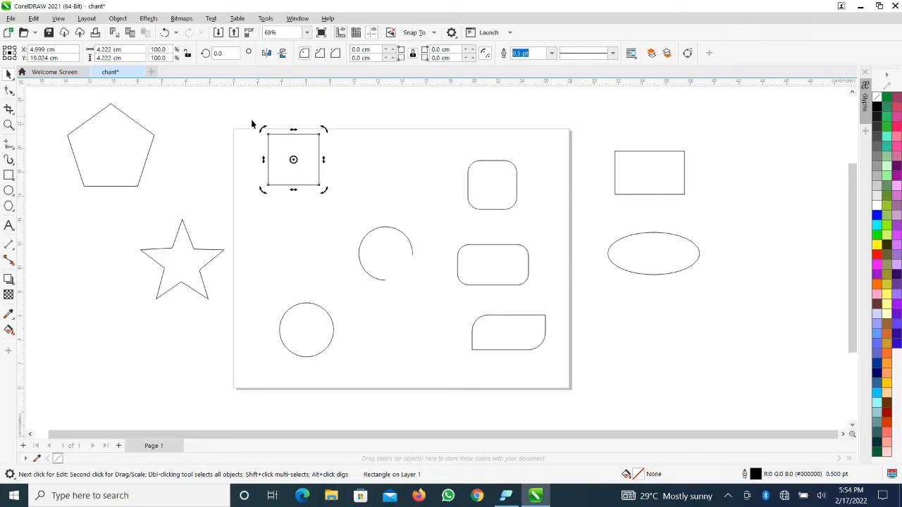
Switch to the screen annotation tool and circle the square's four corner rotation handles and its centre of rotation in mint green
click(506, 496)
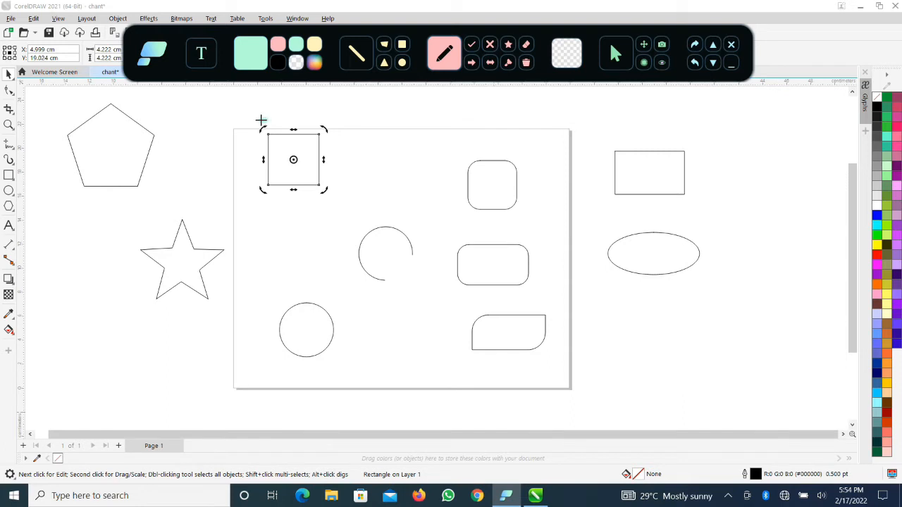
mouse_move(261, 121)
mouse_down()
mouse_move(275, 122)
mouse_move(261, 118)
mouse_up()
mouse_move(321, 115)
mouse_down()
mouse_move(319, 138)
mouse_move(333, 142)
mouse_move(332, 112)
mouse_move(337, 146)
mouse_move(308, 198)
mouse_move(322, 209)
mouse_move(342, 195)
mouse_move(331, 173)
mouse_move(258, 172)
mouse_move(251, 201)
mouse_move(276, 173)
mouse_up()
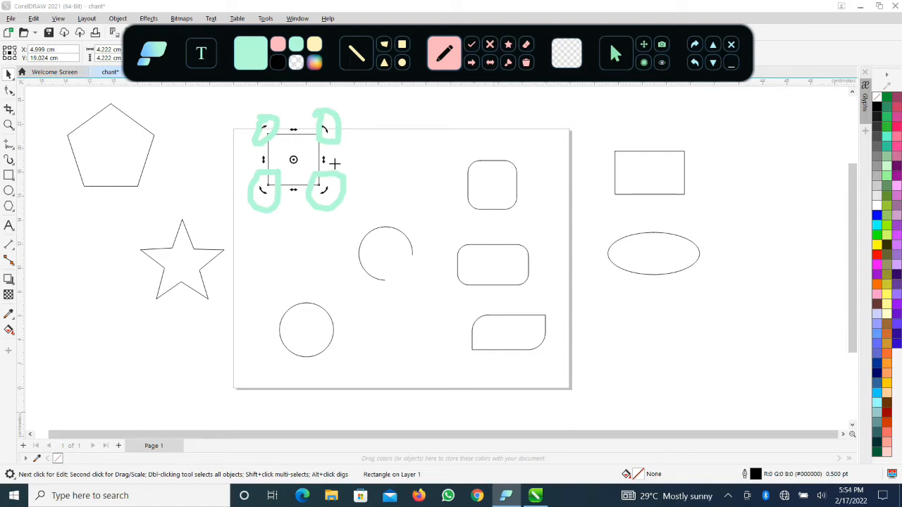
mouse_move(288, 146)
mouse_down()
mouse_move(283, 167)
mouse_move(305, 166)
mouse_move(293, 145)
mouse_move(286, 148)
mouse_up()
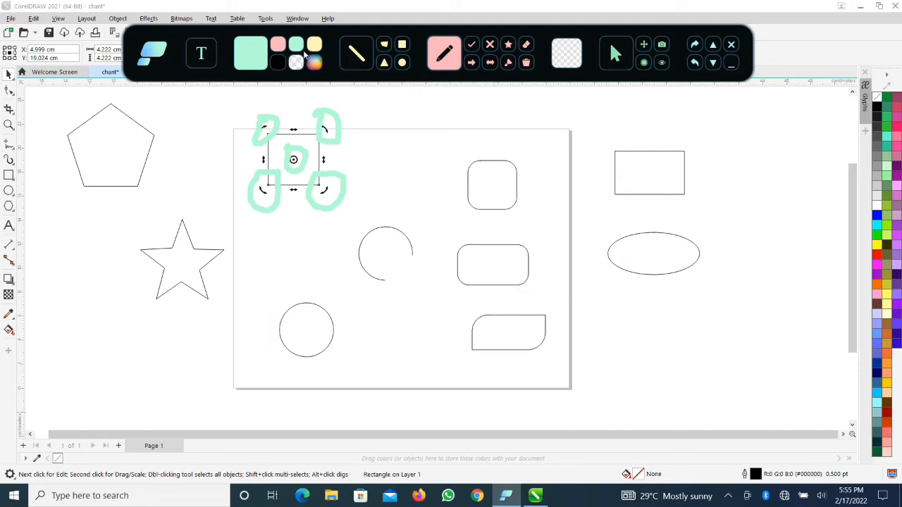
Mark the square's four side skew handles in pink, and clear all annotations to return to the CorelDRAW drawing
click(278, 45)
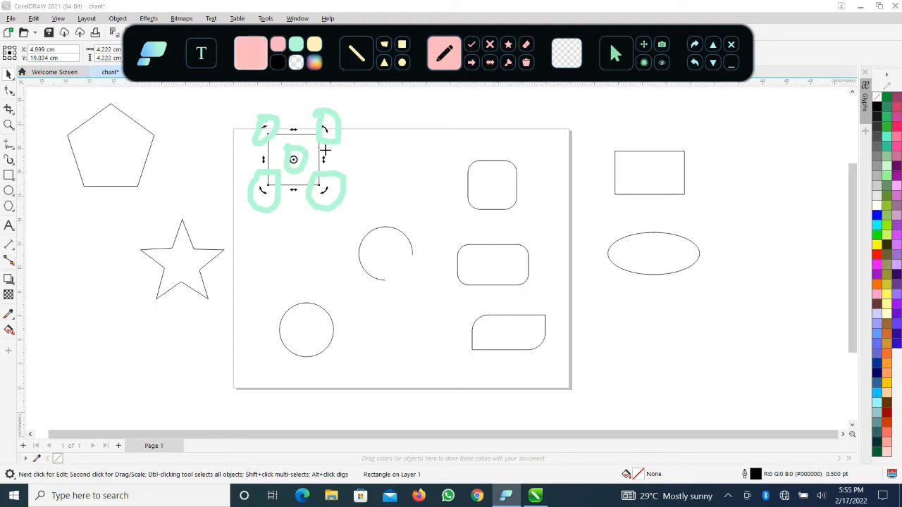
mouse_move(318, 153)
mouse_down()
mouse_move(336, 161)
mouse_move(325, 145)
mouse_up()
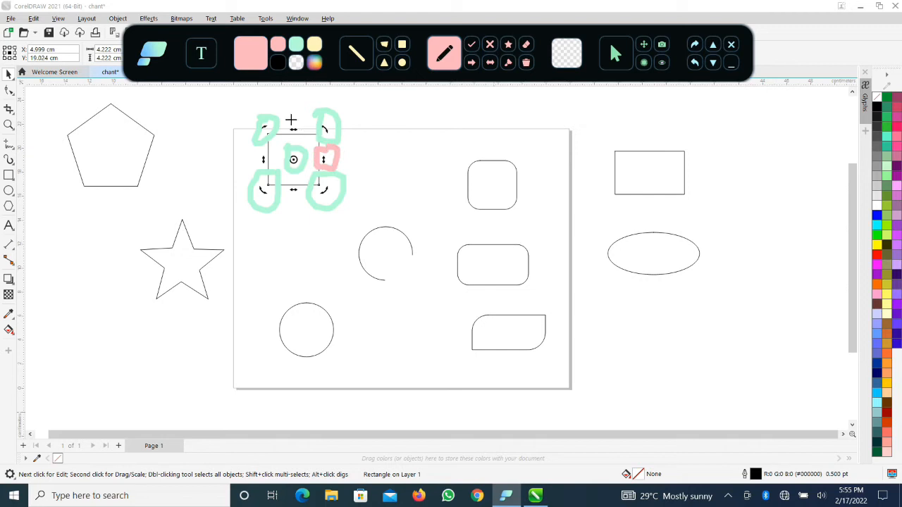
mouse_move(287, 116)
mouse_down()
mouse_move(290, 133)
mouse_move(307, 127)
mouse_move(303, 114)
mouse_up()
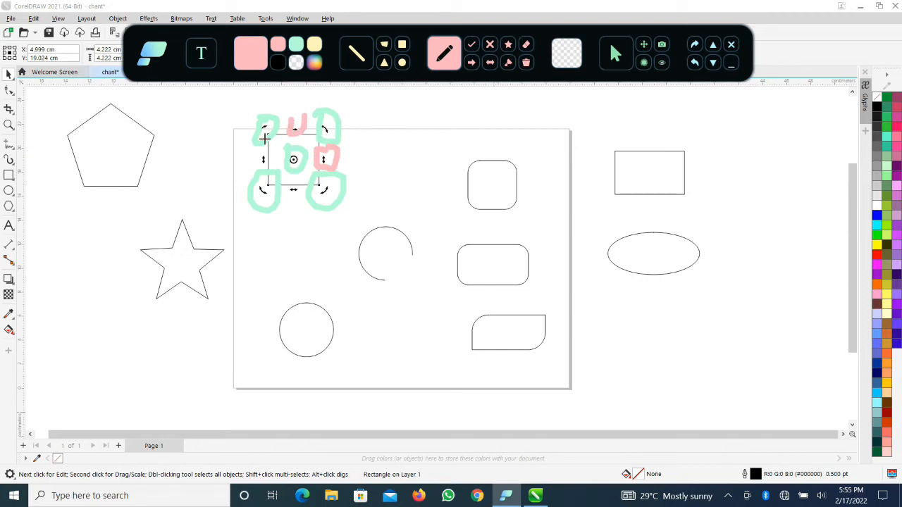
mouse_move(262, 149)
mouse_down()
mouse_move(258, 167)
mouse_move(275, 150)
mouse_move(265, 147)
mouse_up()
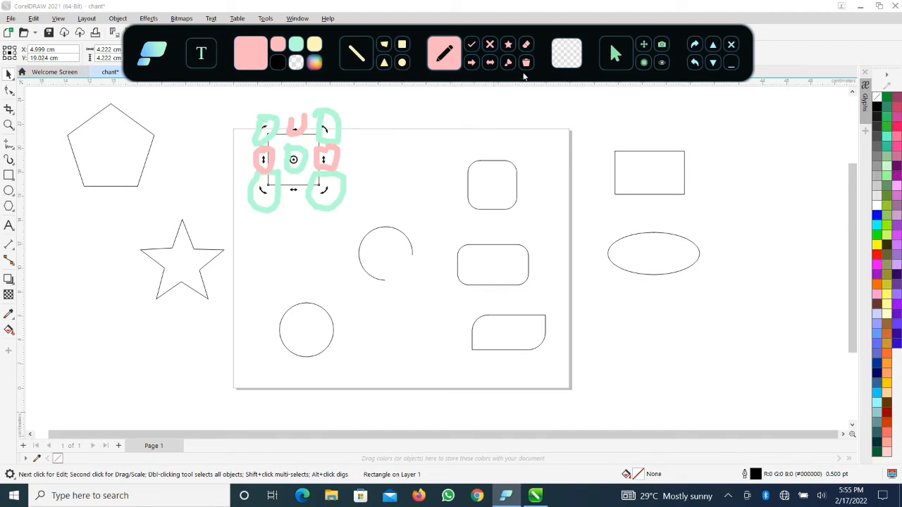
drag(309, 120, 286, 117)
mouse_move(288, 185)
mouse_down()
mouse_move(302, 190)
mouse_move(285, 181)
mouse_up()
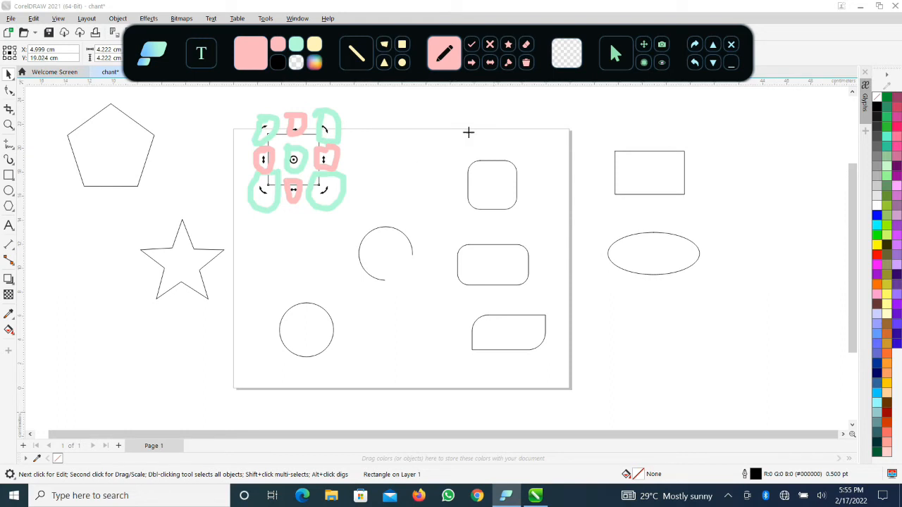
click(526, 62)
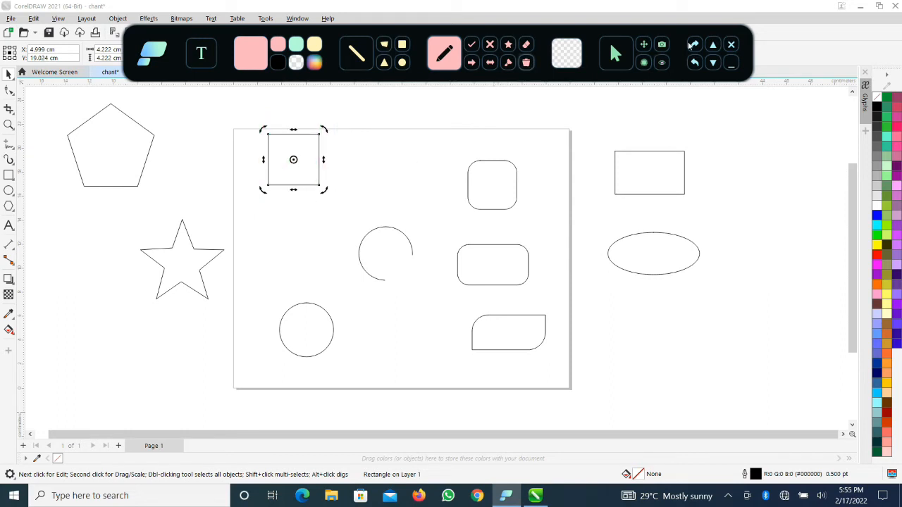
click(732, 64)
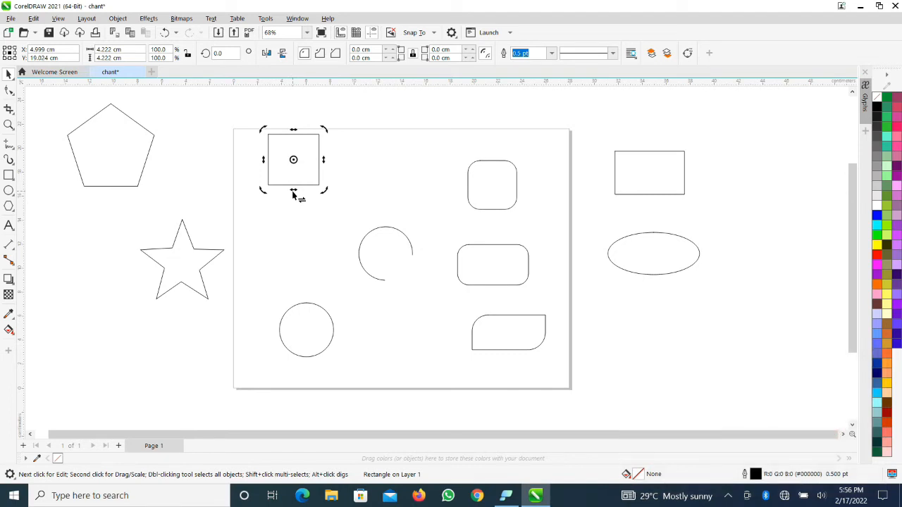
Try skewing the square horizontally in both directions and vertically, and undo the last skews
drag(293, 196, 345, 197)
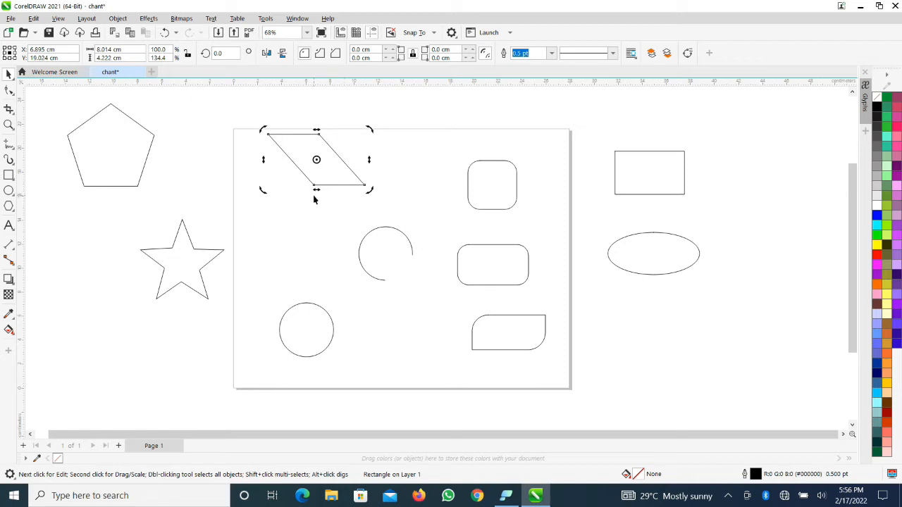
key(Escape)
drag(316, 197, 246, 193)
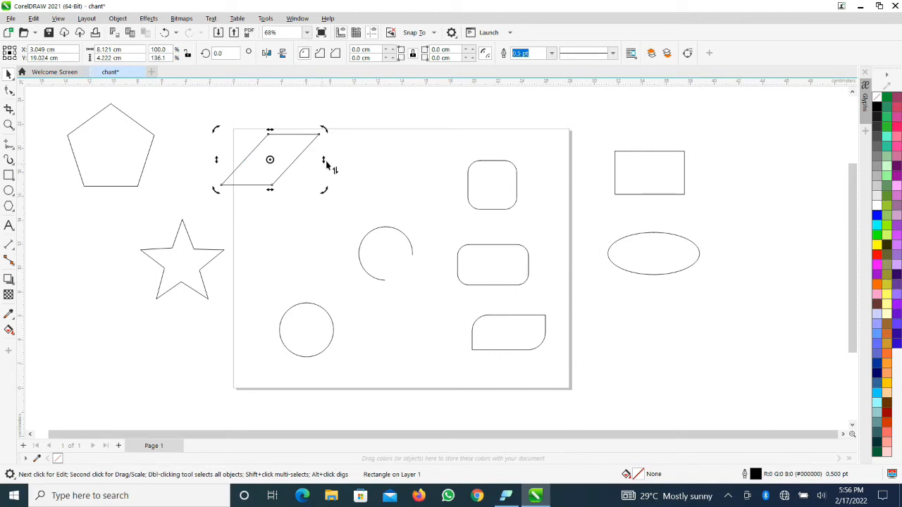
drag(326, 161, 314, 124)
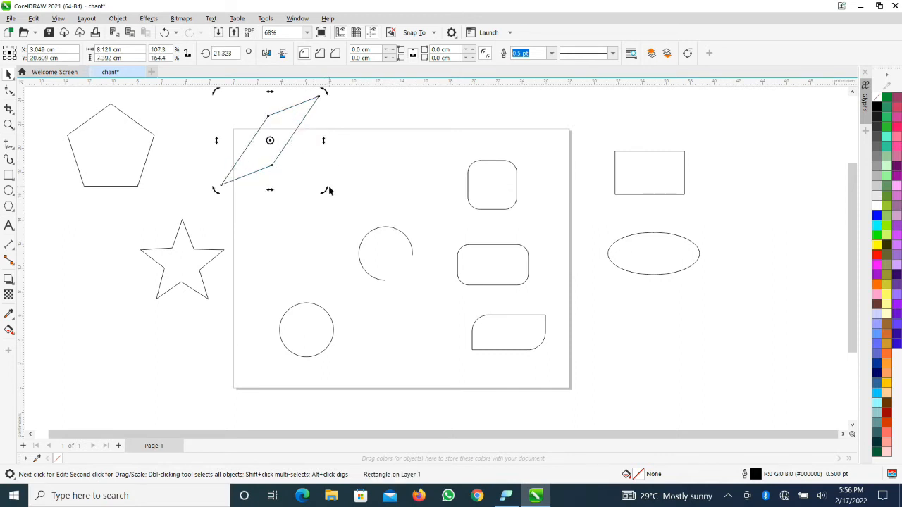
key(ctrl+z)
key(ctrl+z)
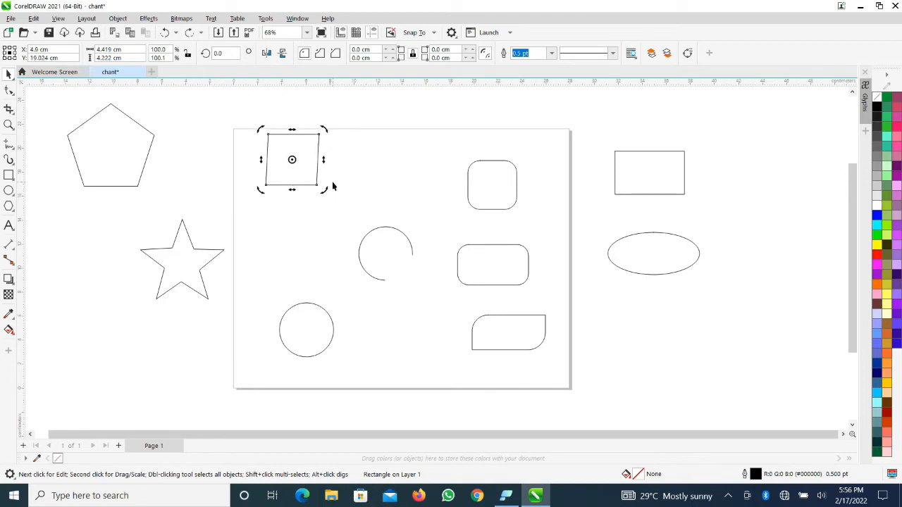
Skew the square vertically with its right side raised, to a height of about 7.5 cm
drag(323, 160, 323, 160)
drag(323, 160, 320, 122)
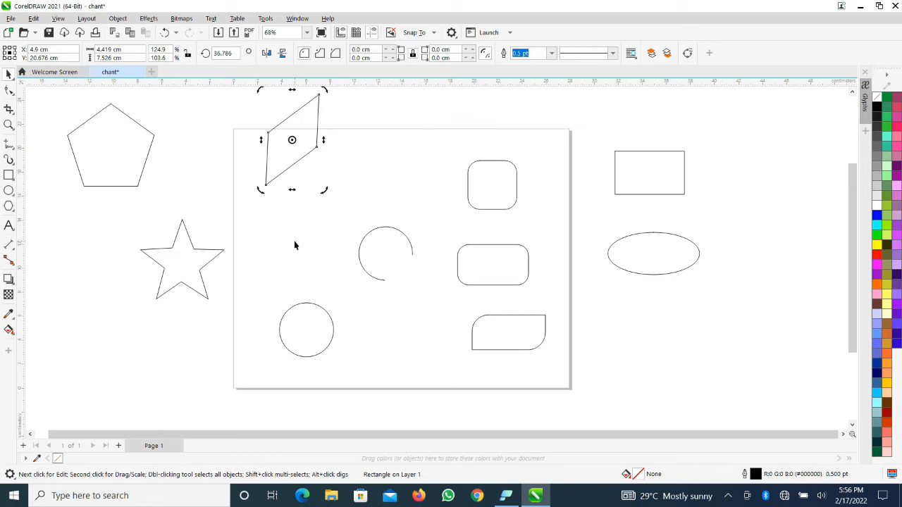
Skew the circle at the lower part of the page horizontally to the right, to a width of about 5.8 cm
click(311, 327)
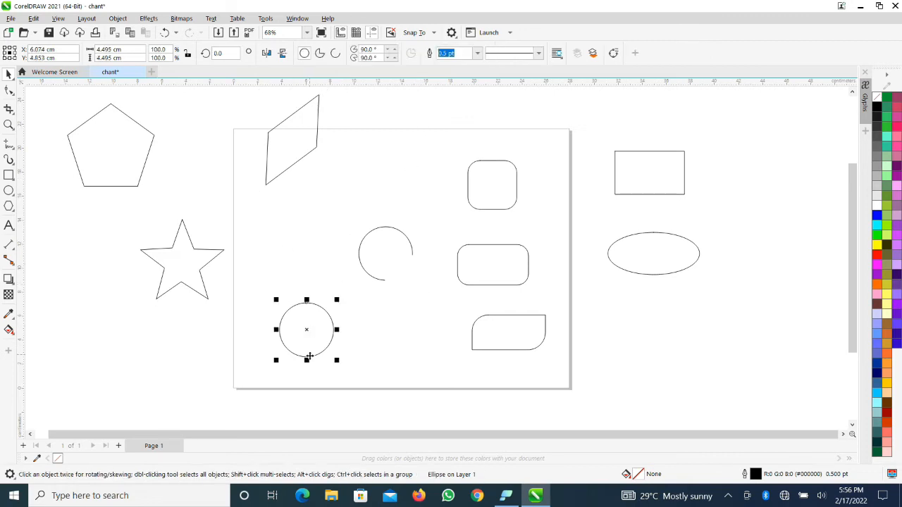
click(307, 350)
drag(309, 361, 354, 350)
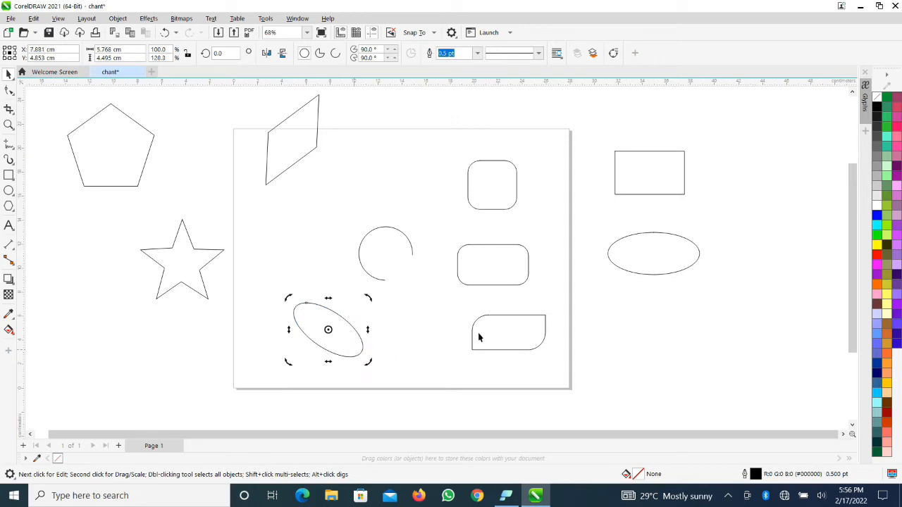
Skew the open arc in the middle of the page horizontally to the right, to a width of about 5.2 cm
click(404, 253)
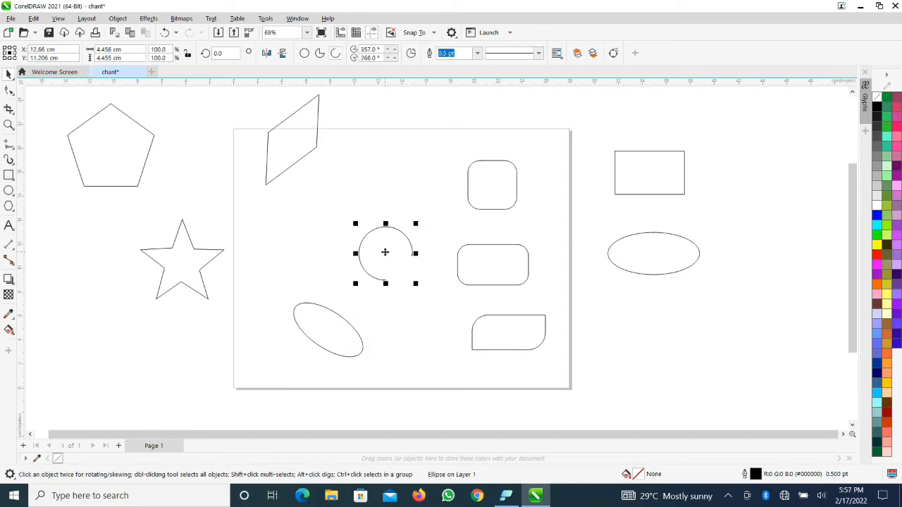
click(385, 252)
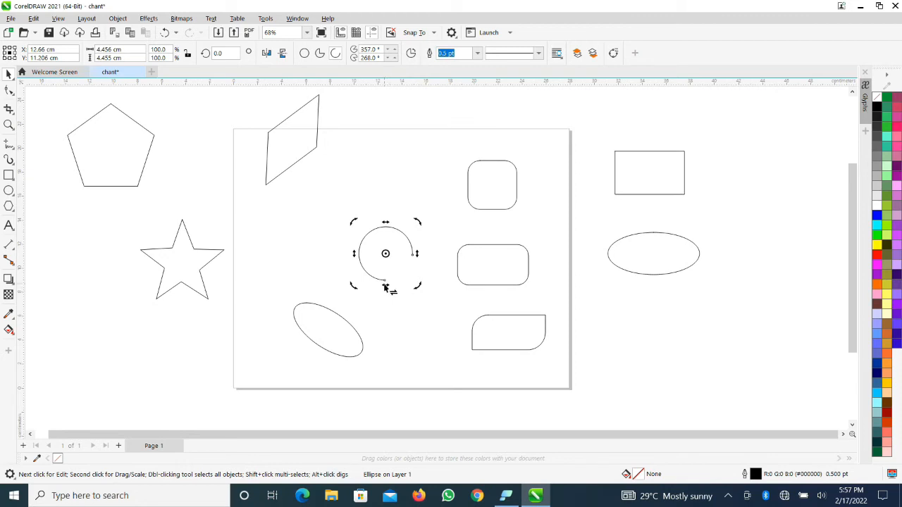
drag(385, 287, 436, 282)
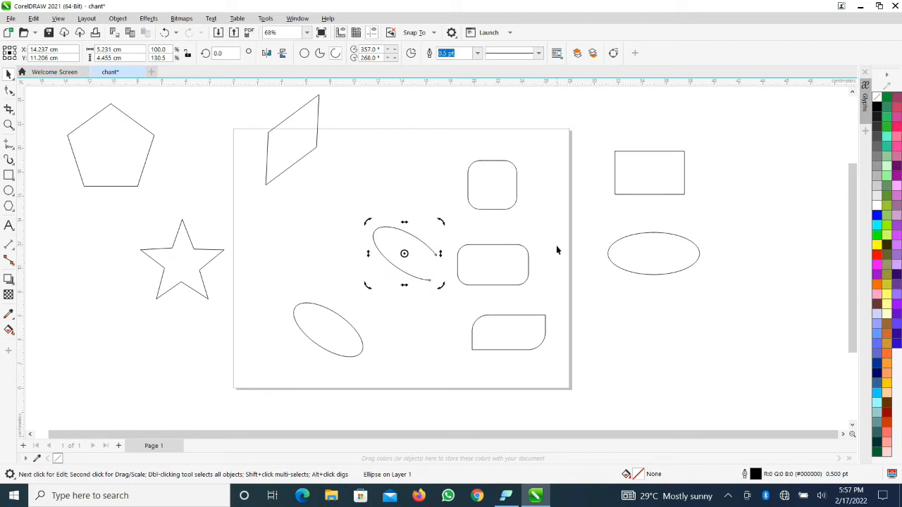
Skew the ellipse beside the page horizontally to the left, to a width of about 8.9 cm
click(674, 258)
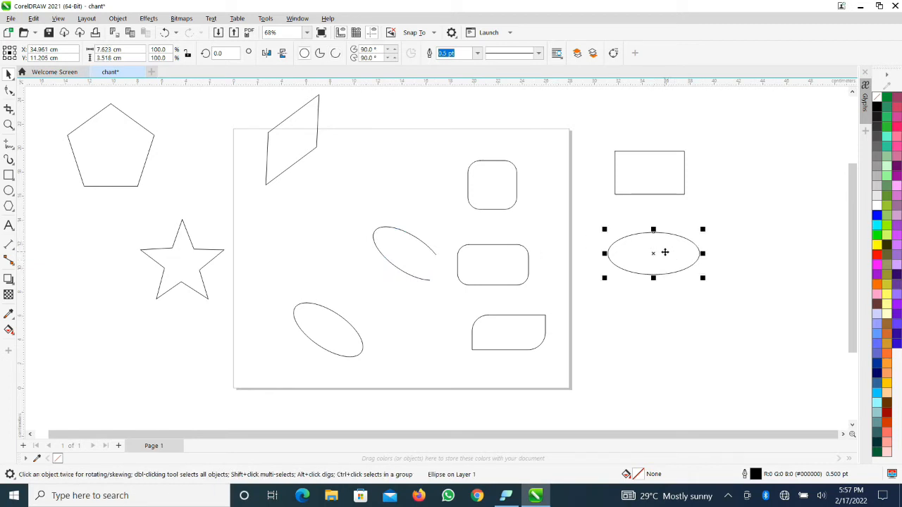
click(664, 253)
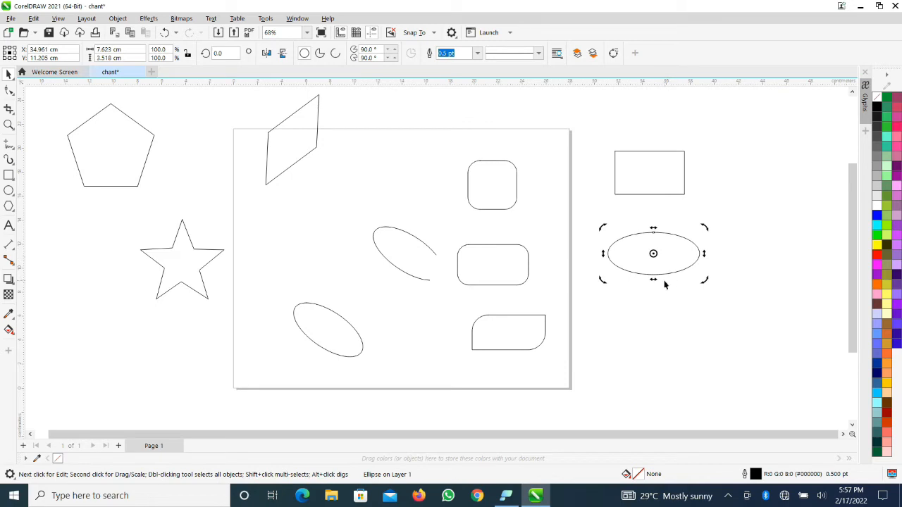
drag(658, 280, 591, 274)
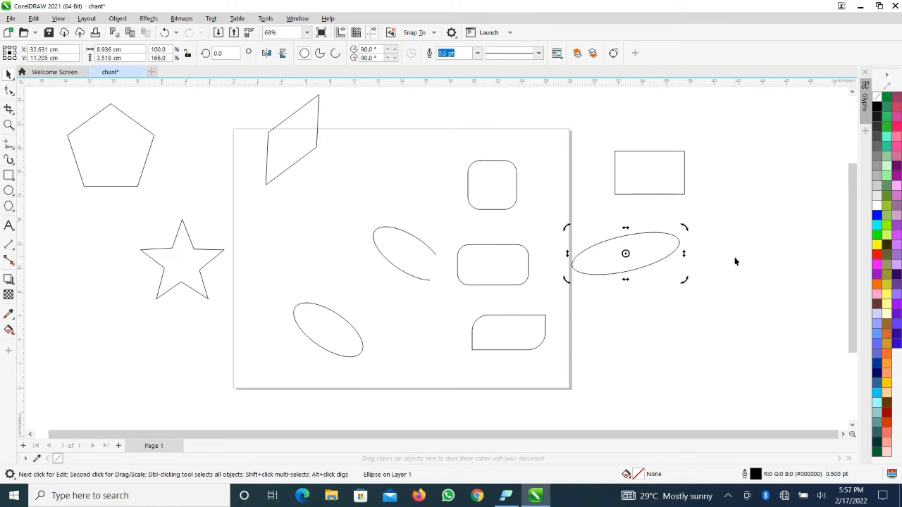
Rotate the skewed ellipse beside the page about its own centre to an angle of about 252.6°
click(675, 262)
click(656, 260)
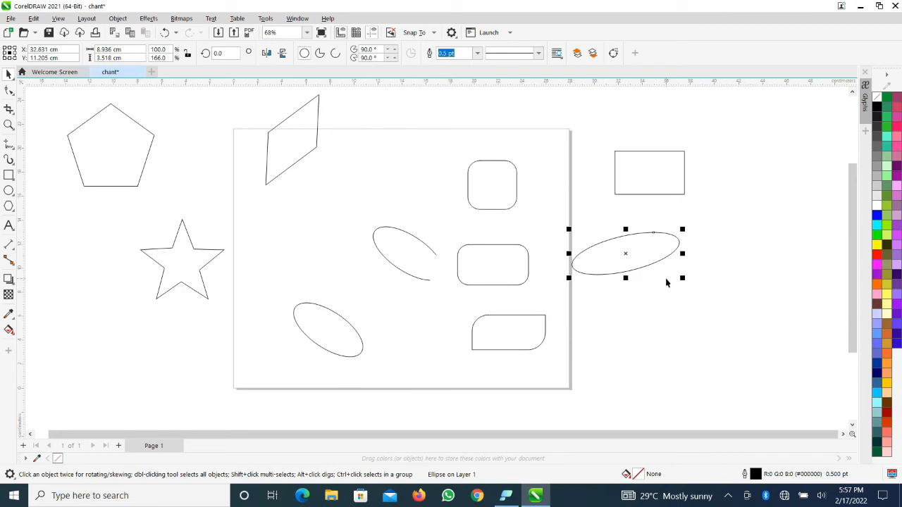
click(629, 257)
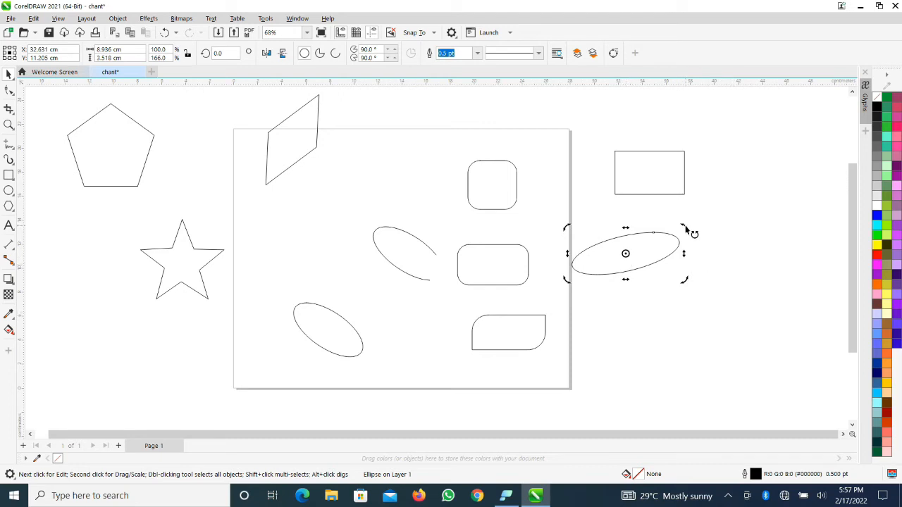
drag(686, 229, 631, 296)
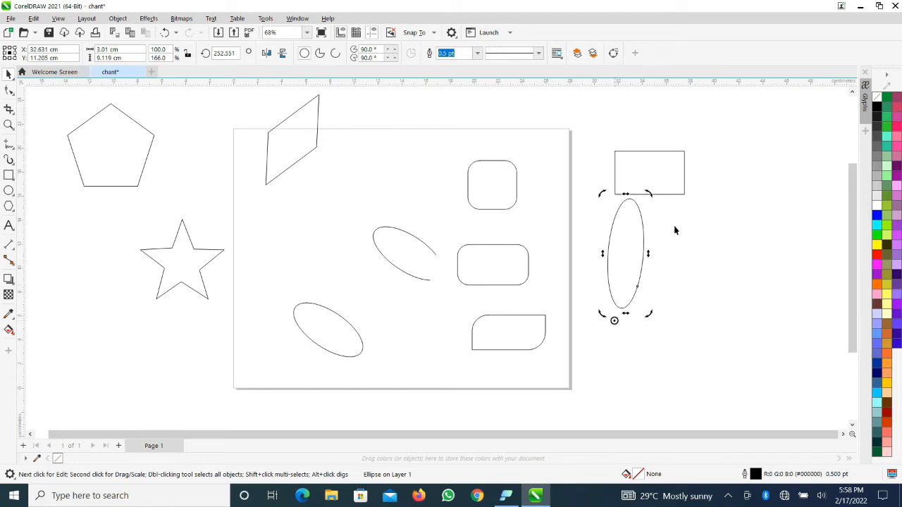
Rotate the ellipse about a pivot below it to about 177.6°, and about a pivot moved above it to about 32.3°
drag(650, 198, 719, 307)
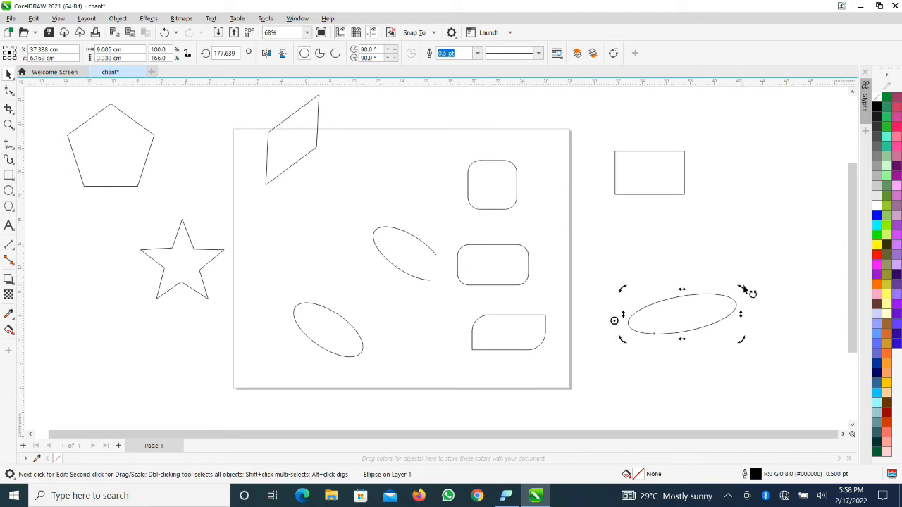
mouse_move(615, 321)
mouse_down()
mouse_move(701, 273)
mouse_move(674, 275)
mouse_up()
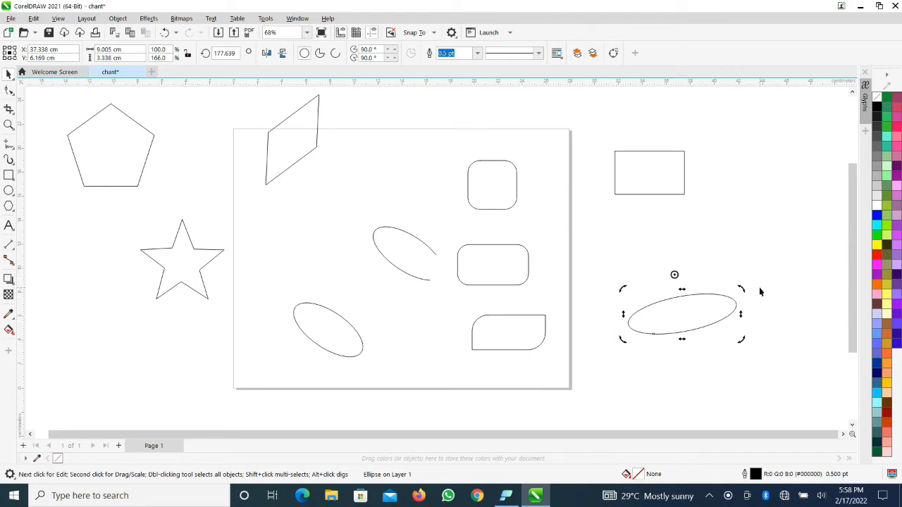
mouse_move(741, 290)
mouse_down()
mouse_move(741, 315)
mouse_move(705, 352)
mouse_move(662, 322)
mouse_move(673, 234)
mouse_move(737, 283)
mouse_move(670, 324)
mouse_move(641, 276)
mouse_move(630, 296)
mouse_up()
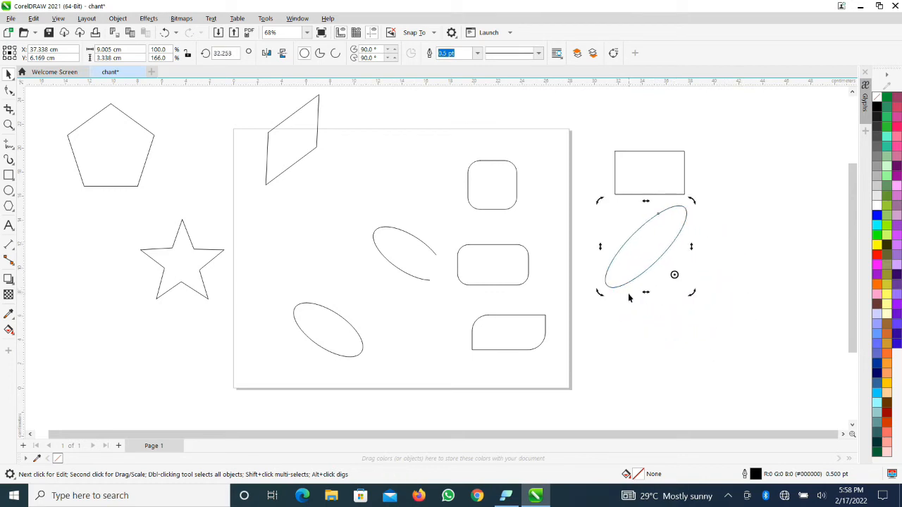
Rotate the rectangle beside the page about a pivot at its lower-right corner to an angle of about 302.4°
click(786, 299)
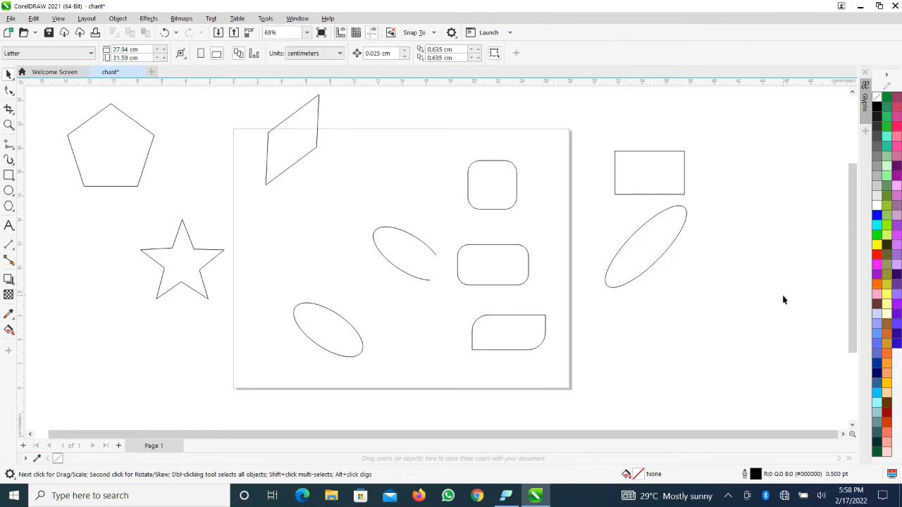
click(663, 248)
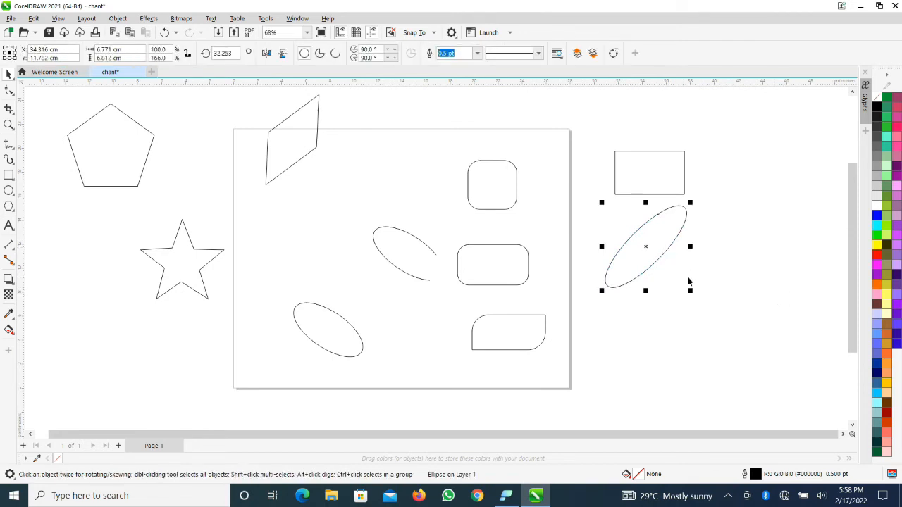
click(638, 163)
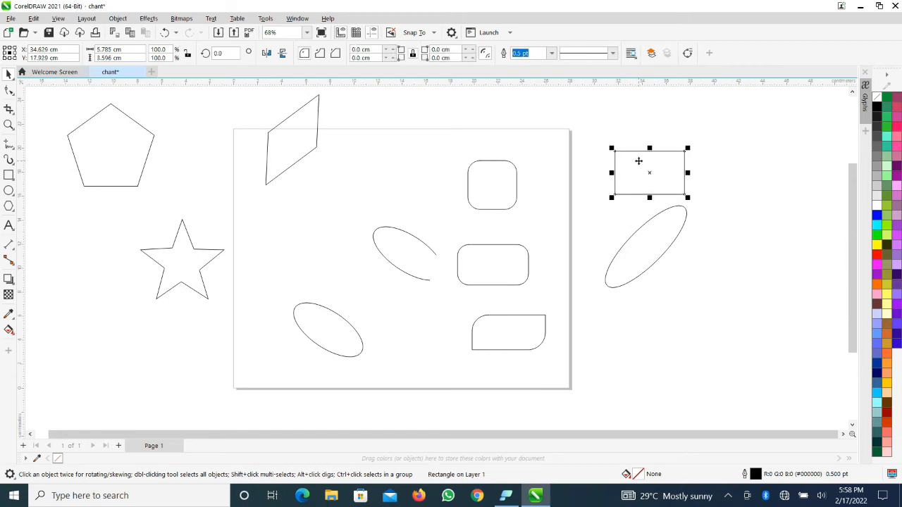
click(648, 172)
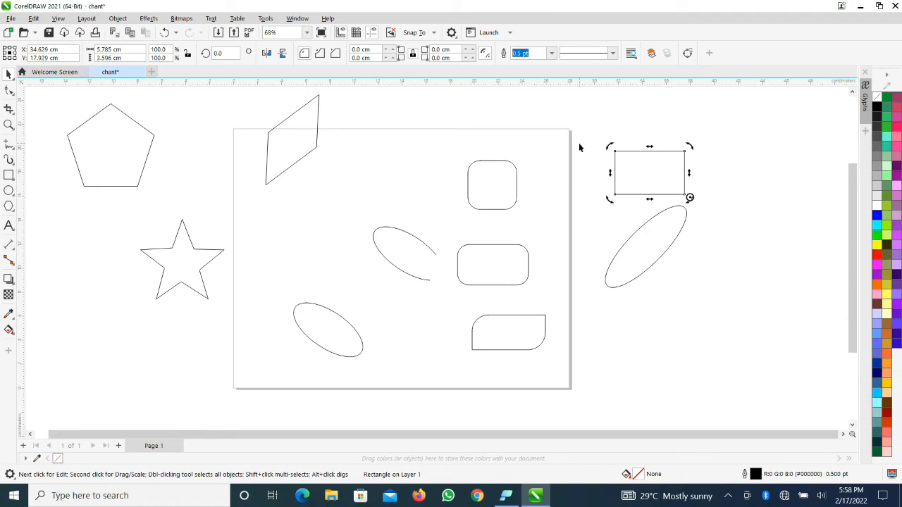
drag(610, 147, 759, 111)
click(718, 155)
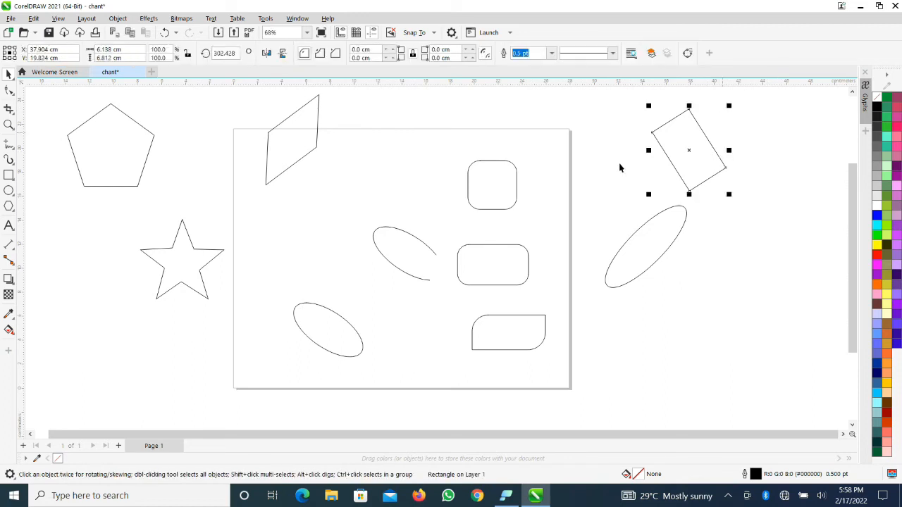
Rotate the tilted rectangle further clockwise about the same corner pivot to an angle of about 136°, and deselect it
click(690, 135)
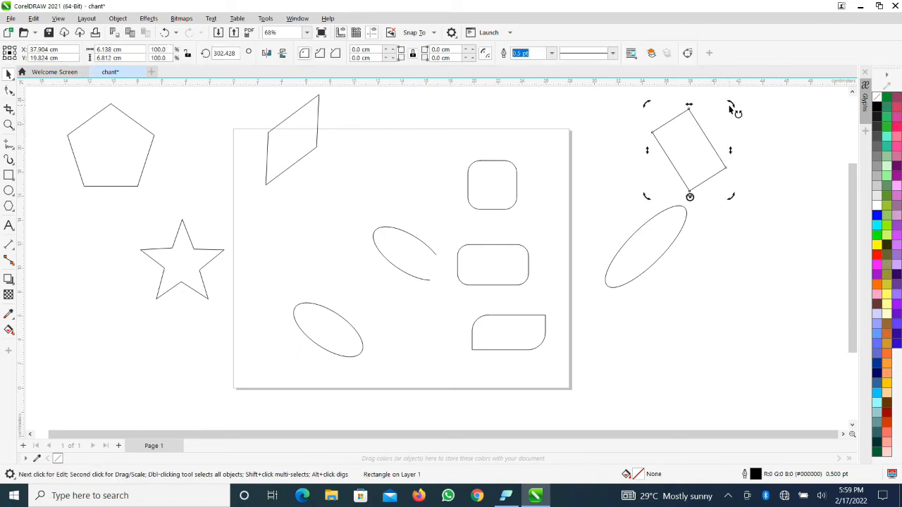
drag(731, 106, 760, 197)
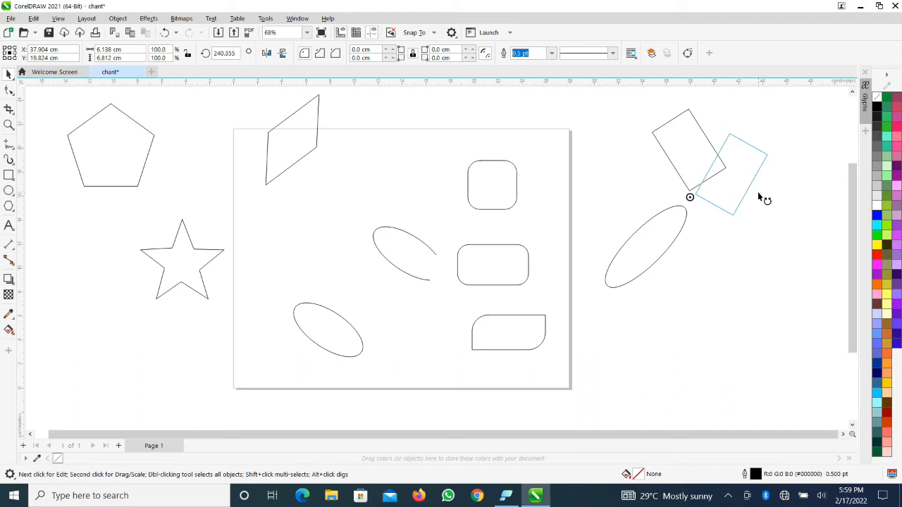
drag(759, 193, 676, 286)
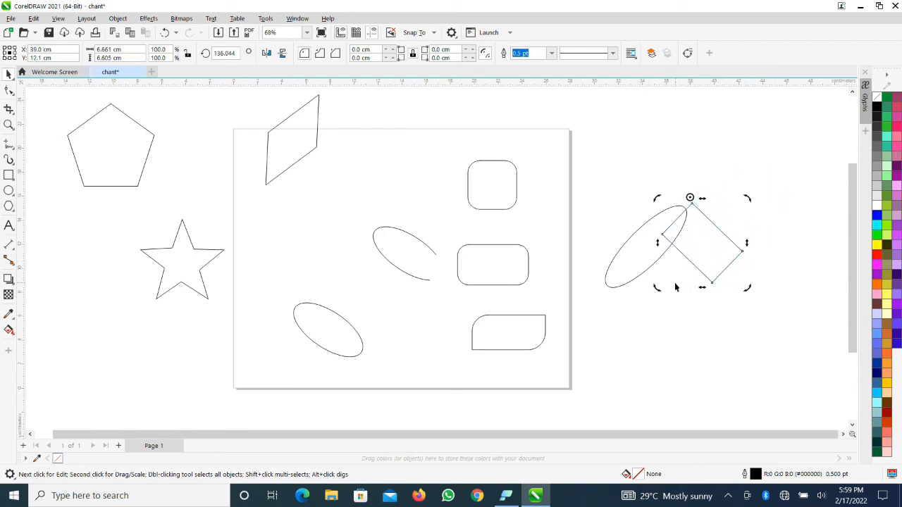
click(678, 339)
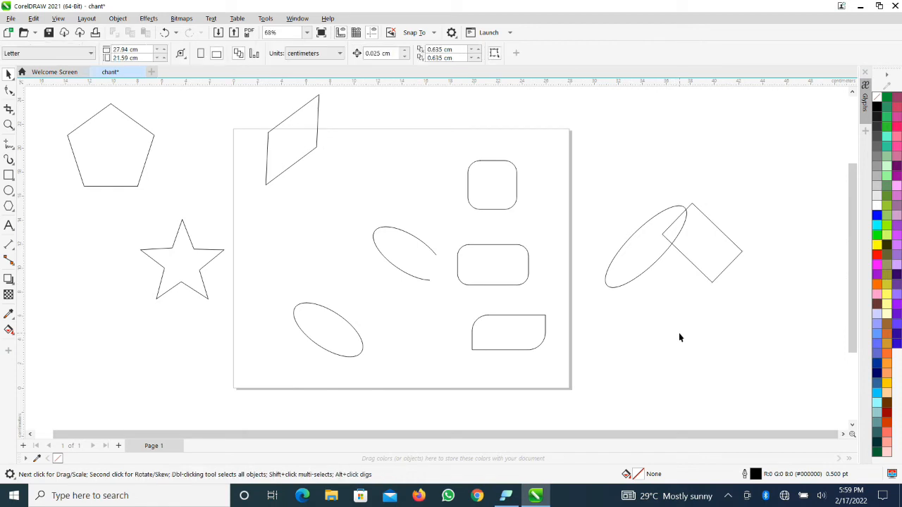
Move the rounded square back and forth across the upper part of the page, ending at about X 22.9 cm, Y 18.8 cm
click(470, 176)
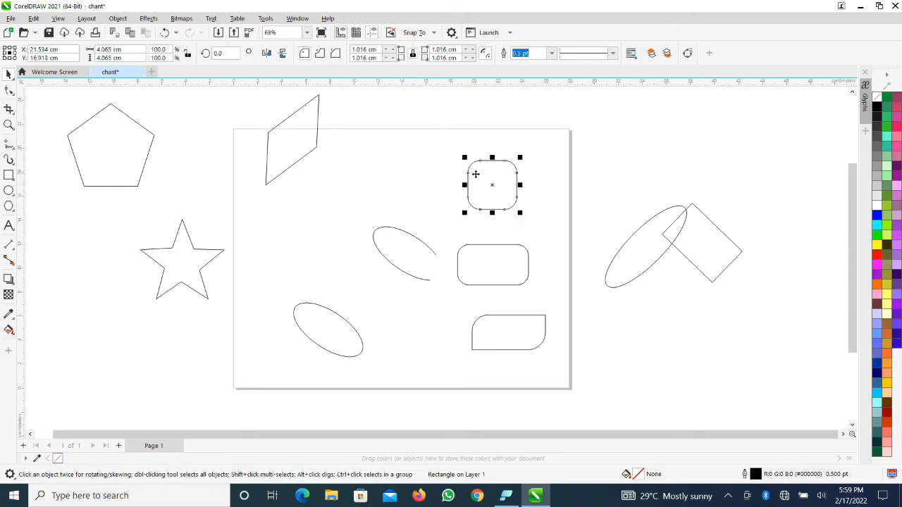
mouse_move(482, 174)
mouse_down()
mouse_move(394, 167)
mouse_move(368, 150)
mouse_move(534, 171)
mouse_move(347, 137)
mouse_move(468, 169)
mouse_up()
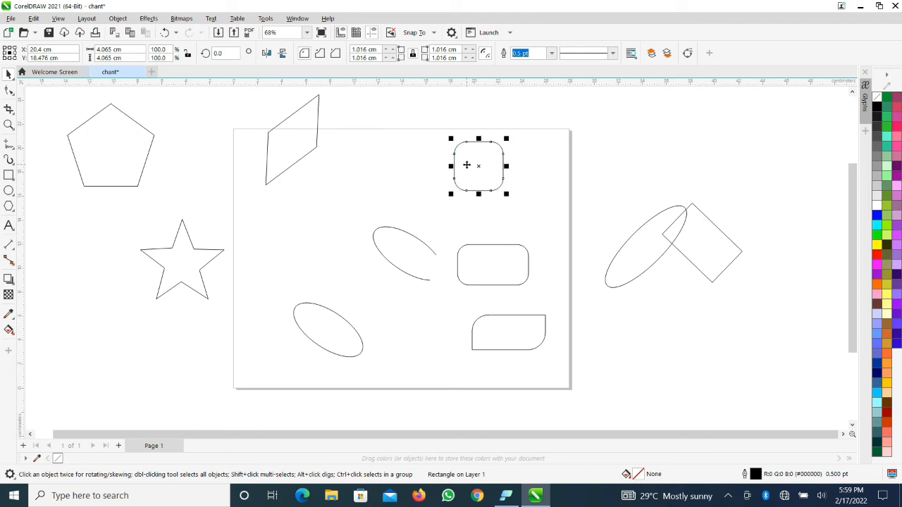
click(405, 154)
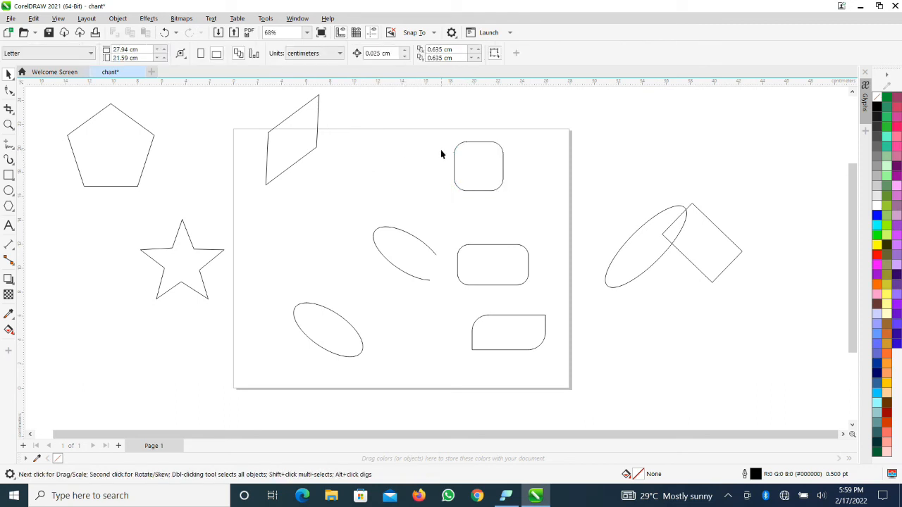
click(466, 159)
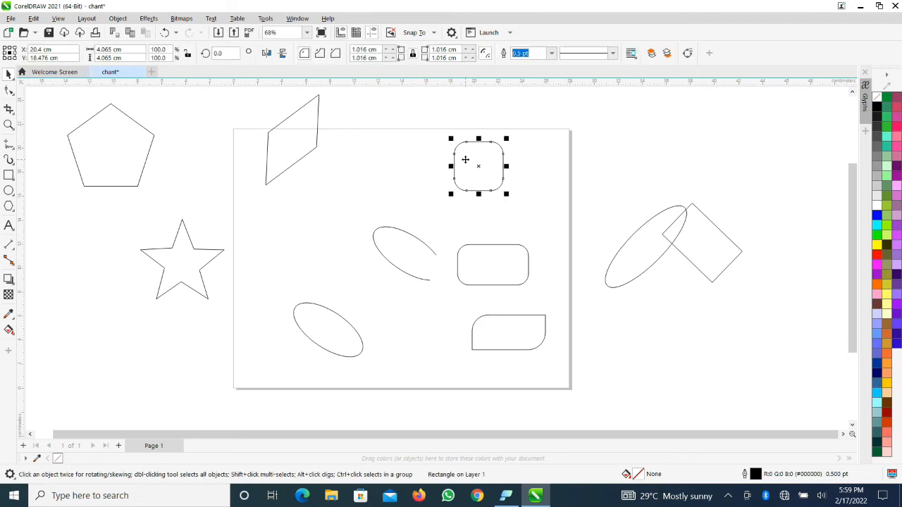
click(466, 159)
drag(466, 159, 358, 156)
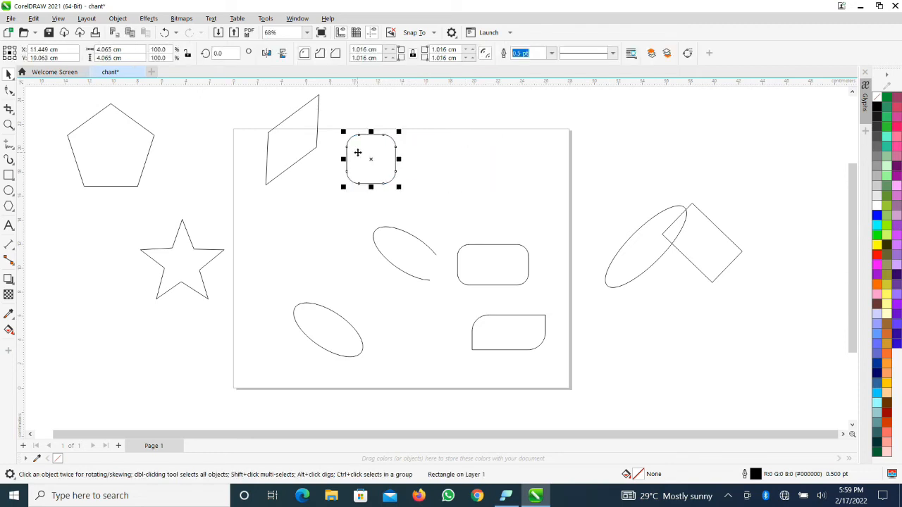
click(357, 153)
drag(357, 152, 496, 155)
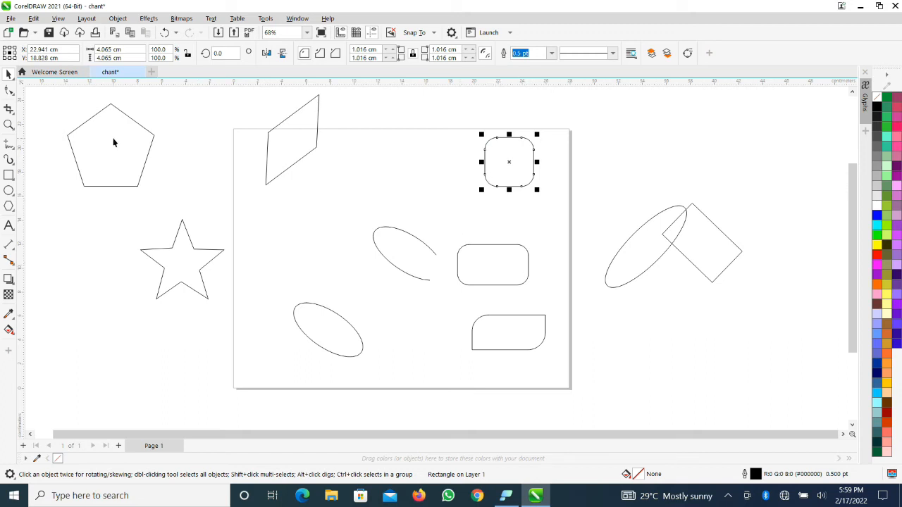
Enlarge the pentagon proportionally to about 10.5 × 10 cm and move it to the other side of the page, around X 32.7 cm, Y 19.3 cm
drag(113, 142, 111, 166)
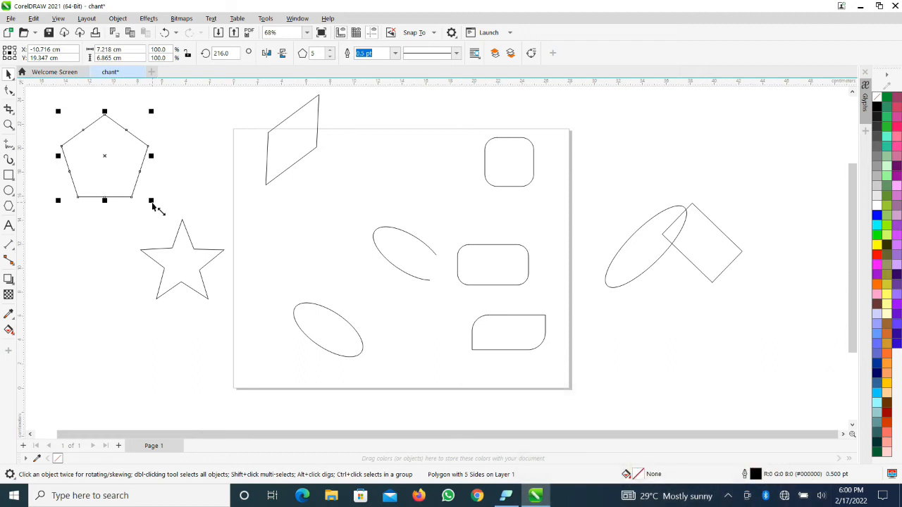
drag(153, 203, 193, 268)
drag(153, 192, 656, 173)
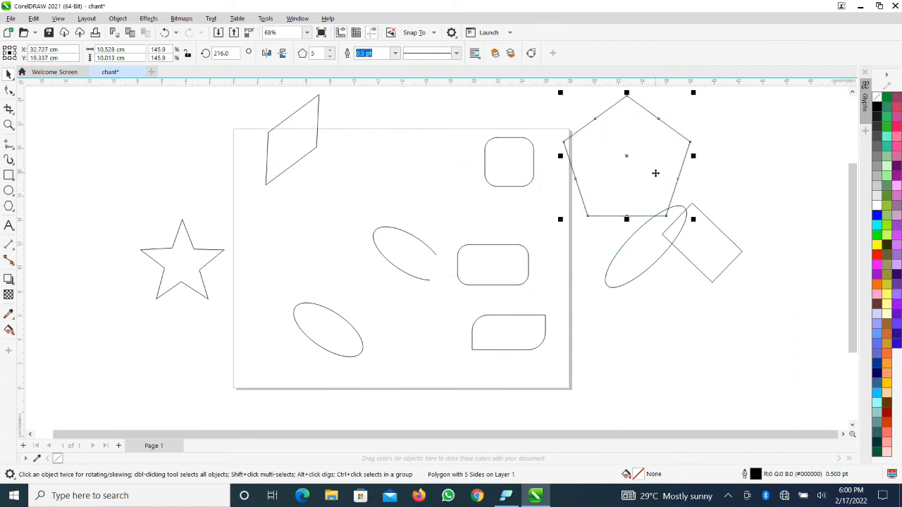
Delete the rotated rectangle and ellipse beside the page, and the open arc and the ellipse on the page
click(675, 243)
key(Delete)
click(651, 259)
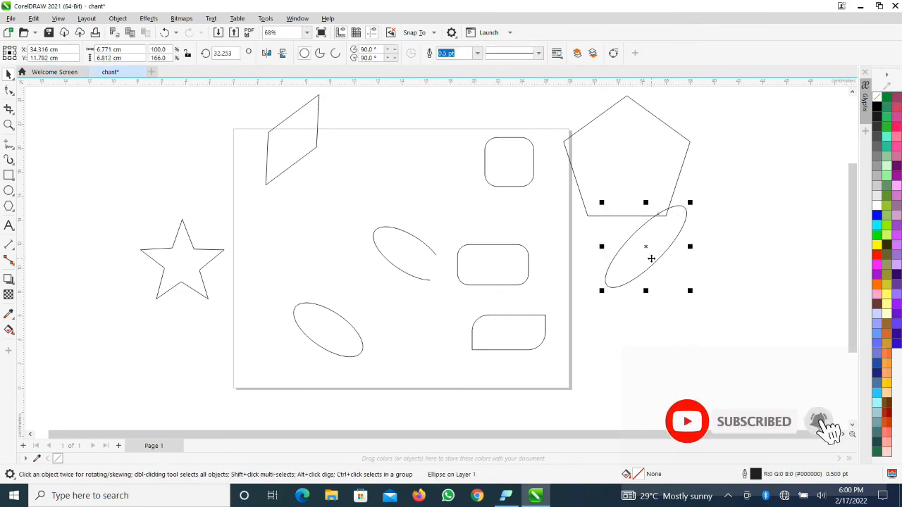
key(Delete)
click(414, 242)
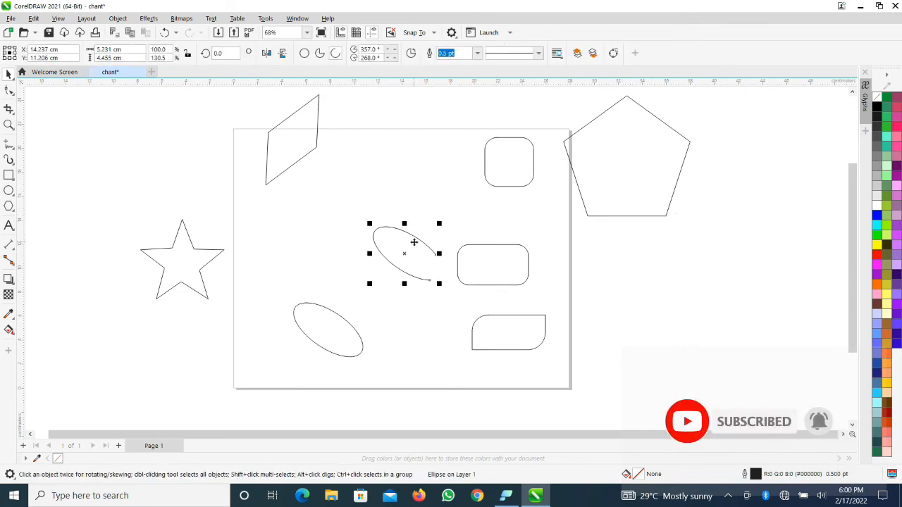
key(Delete)
click(351, 334)
key(Delete)
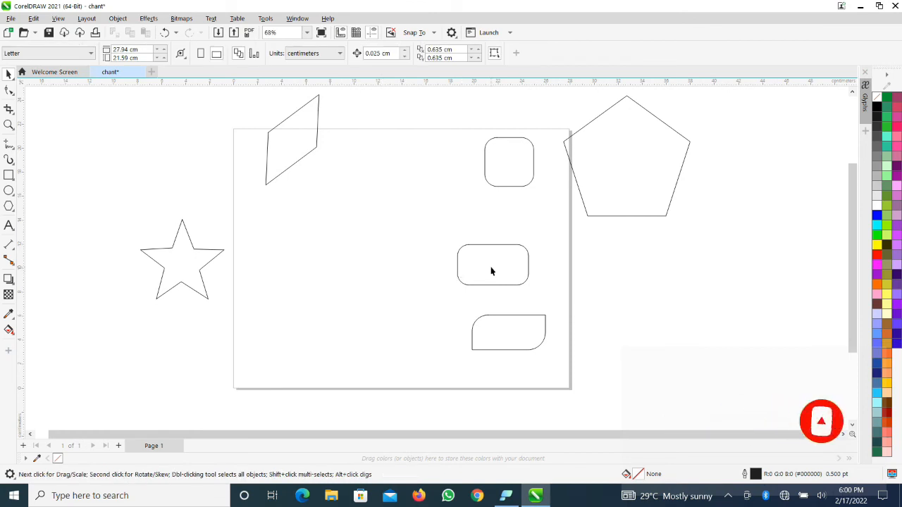
Move the rectangle with two rounded corners, the rounded rectangle and the rounded square toward the parallelogram and star
drag(510, 324, 263, 218)
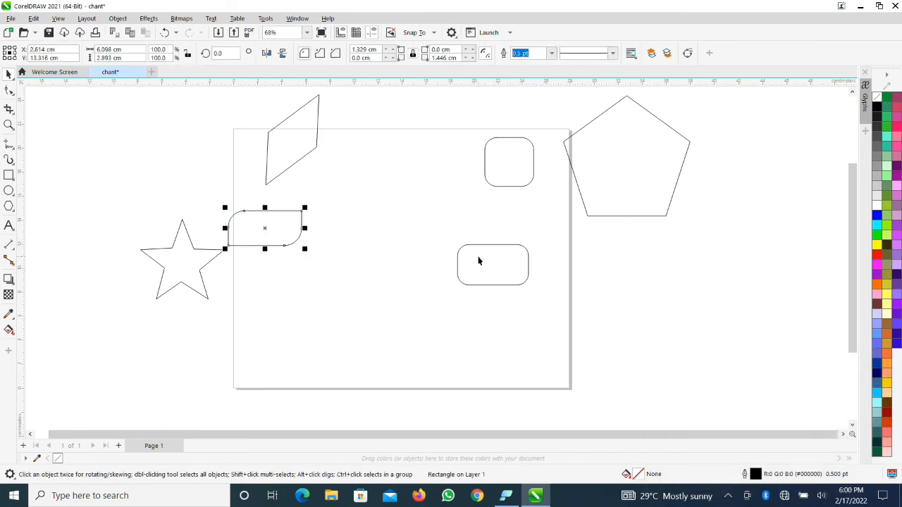
drag(479, 261, 336, 208)
drag(504, 172, 393, 159)
Move the pentagon onto the page and enlarge it proportionally to about 13.2 × 12.6 cm
drag(601, 150, 451, 217)
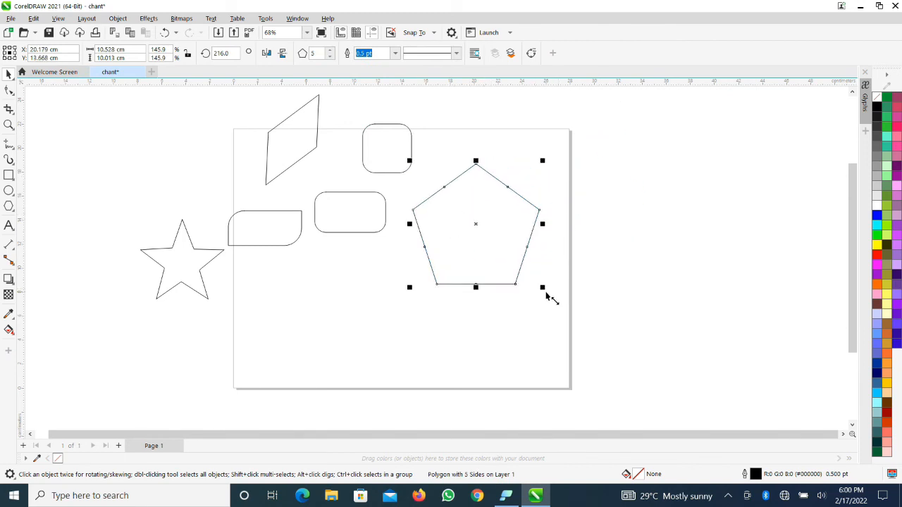
drag(543, 288, 581, 325)
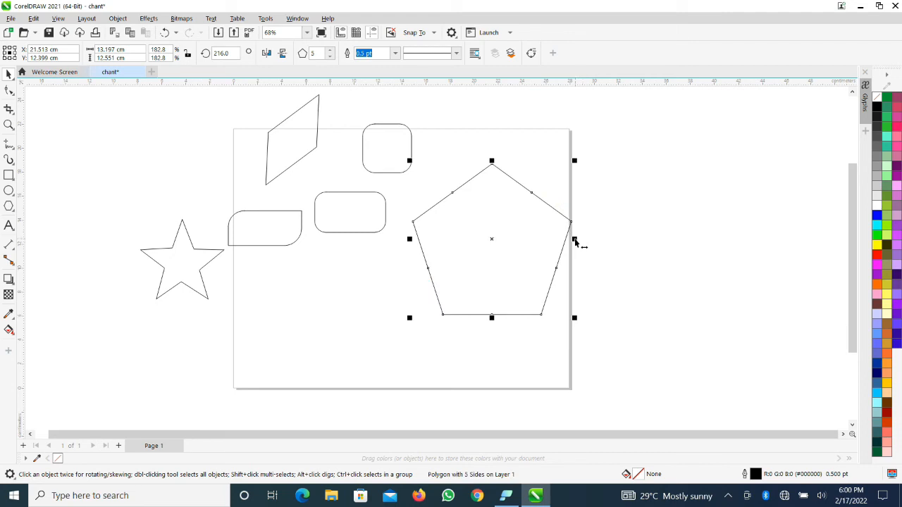
Try stretching the pentagon's width and height to about 21.5 × 17.6 cm, and undo the stretching
drag(575, 241, 645, 243)
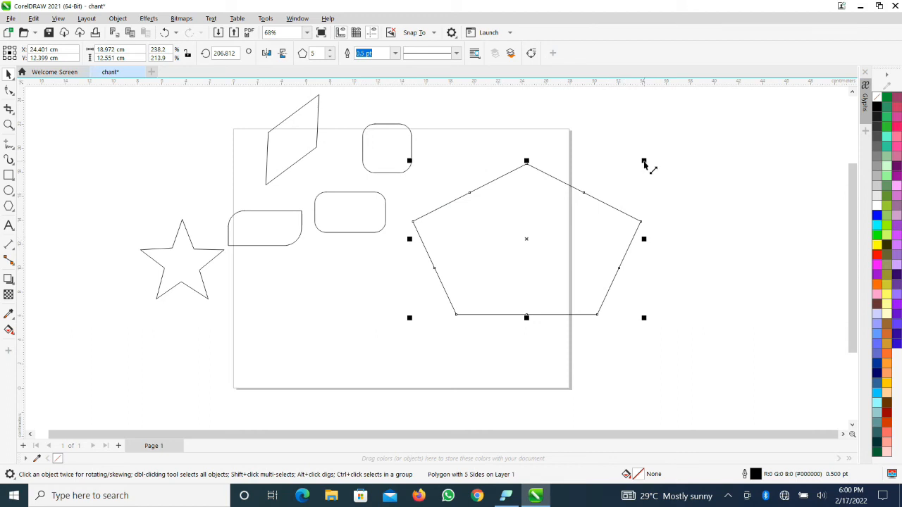
drag(646, 165, 674, 135)
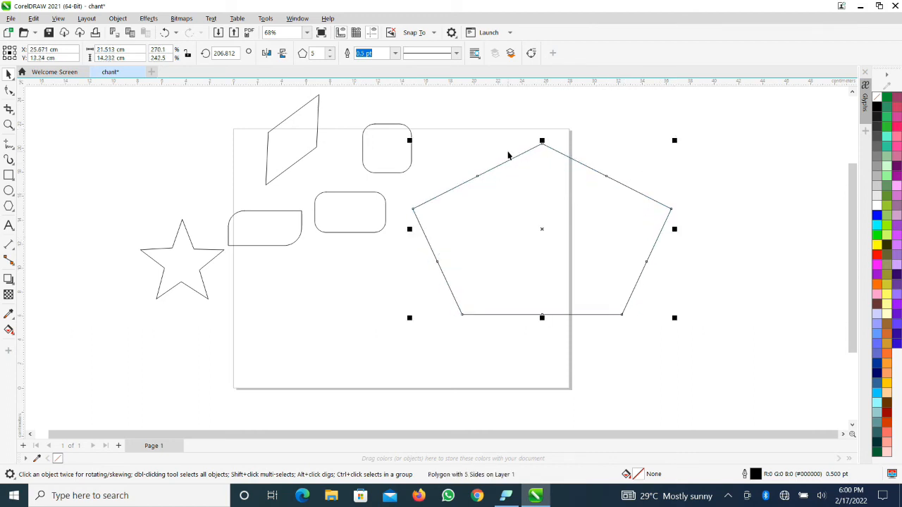
drag(542, 141, 550, 104)
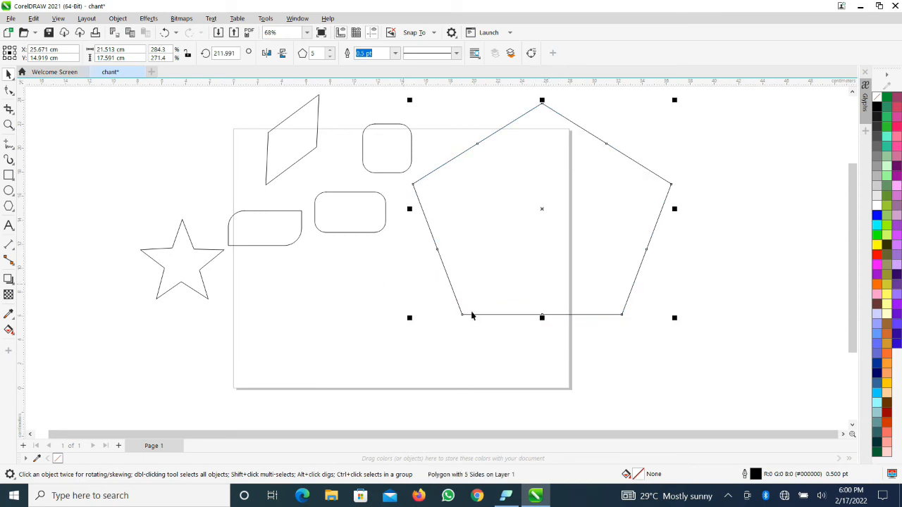
key(ctrl+z)
key(ctrl+z)
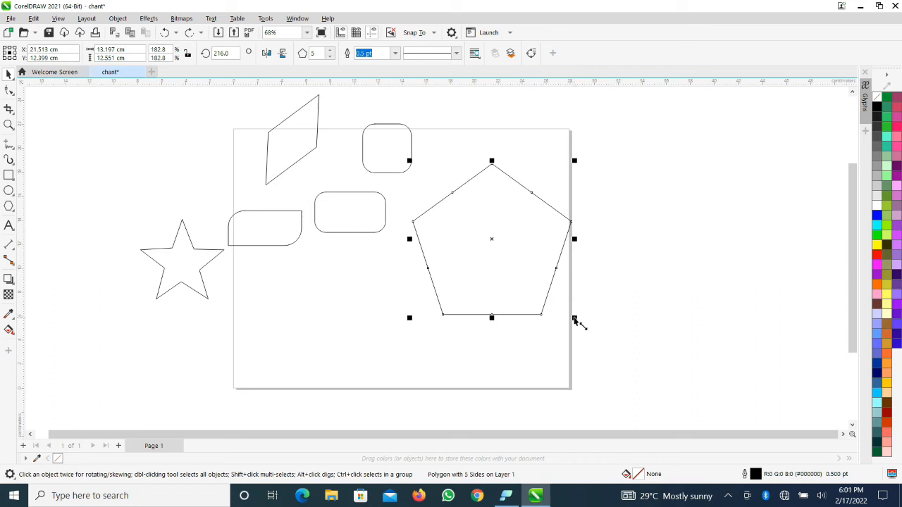
Enlarge the pentagon proportionally to about 16.9 × 16.1 cm, and shrink it about its centre to about 2.6 × 2.5 cm
drag(575, 319, 575, 322)
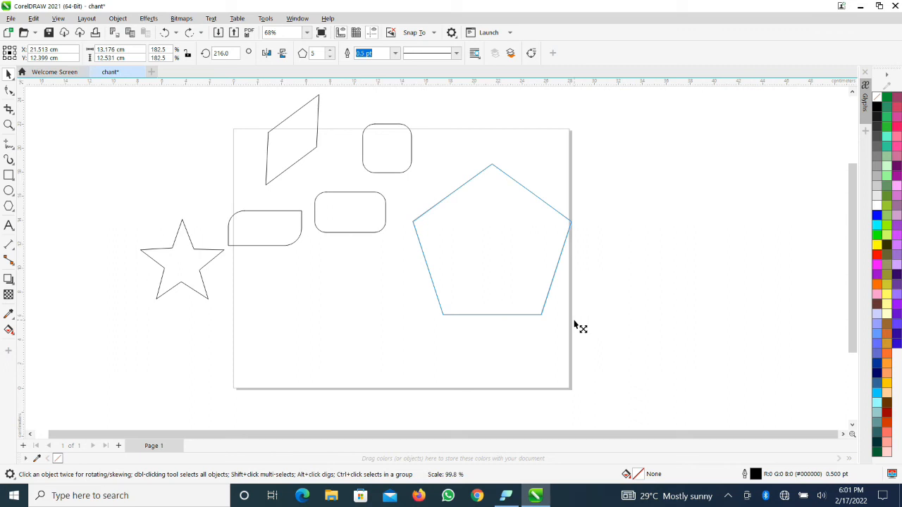
drag(575, 323, 621, 363)
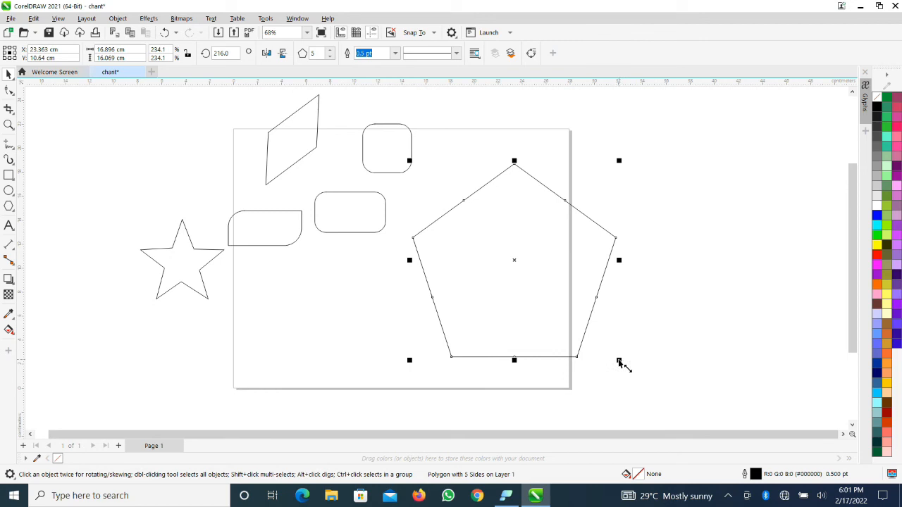
drag(619, 363, 569, 279)
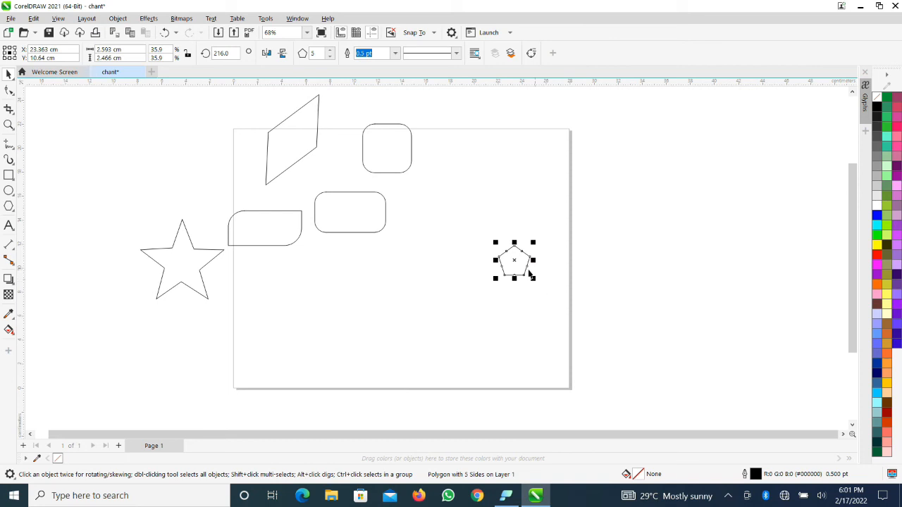
Enlarge the small pentagon from its corner to about 10.2 × 9.7 cm, and reduce it to about 5.3 × 5 cm
click(288, 144)
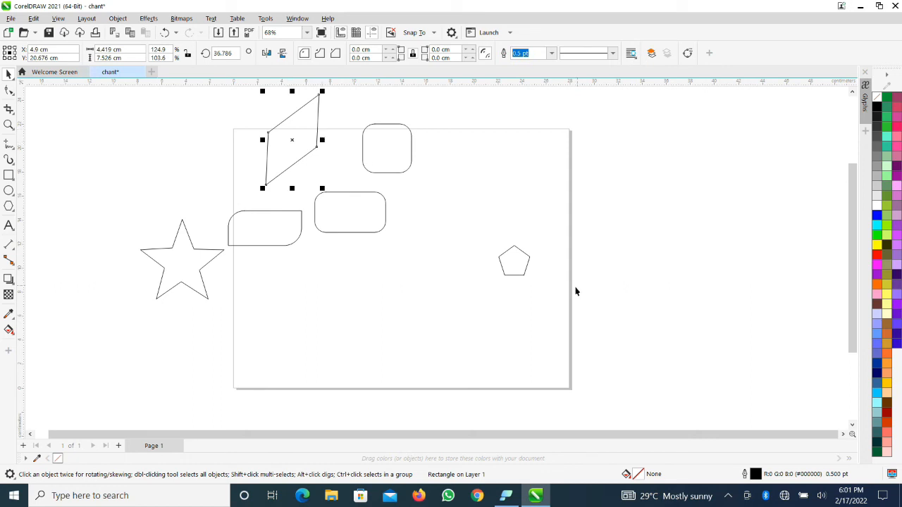
click(511, 266)
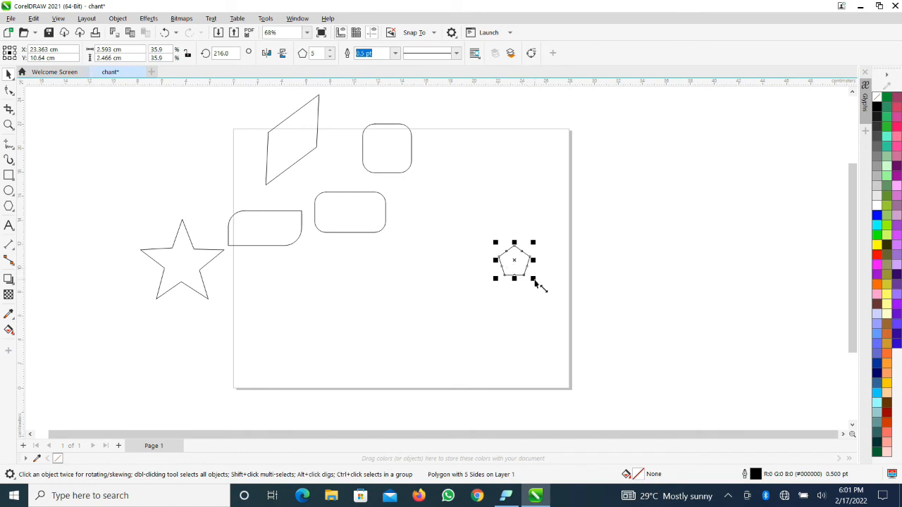
drag(534, 280, 627, 407)
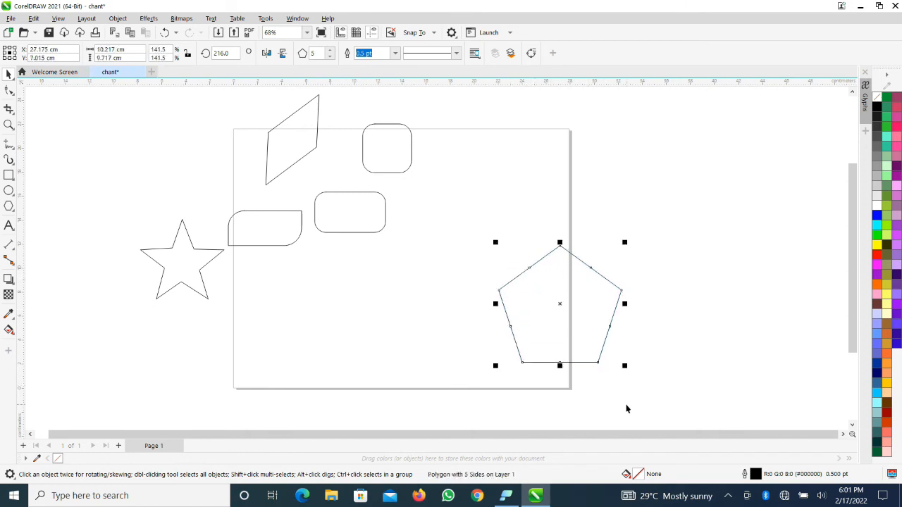
drag(625, 367, 578, 312)
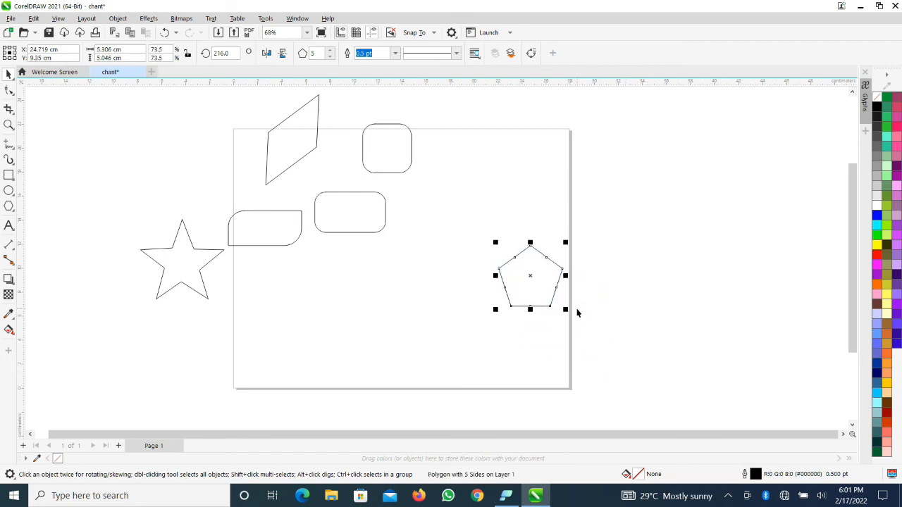
Move the rounded square away from the parallelogram to about X 19 cm, Y 19.1 cm
click(404, 166)
drag(376, 148, 452, 157)
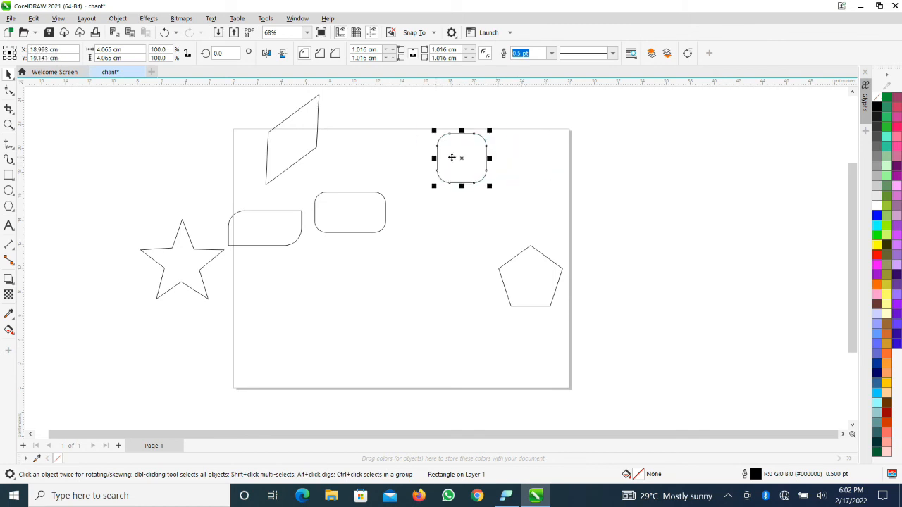